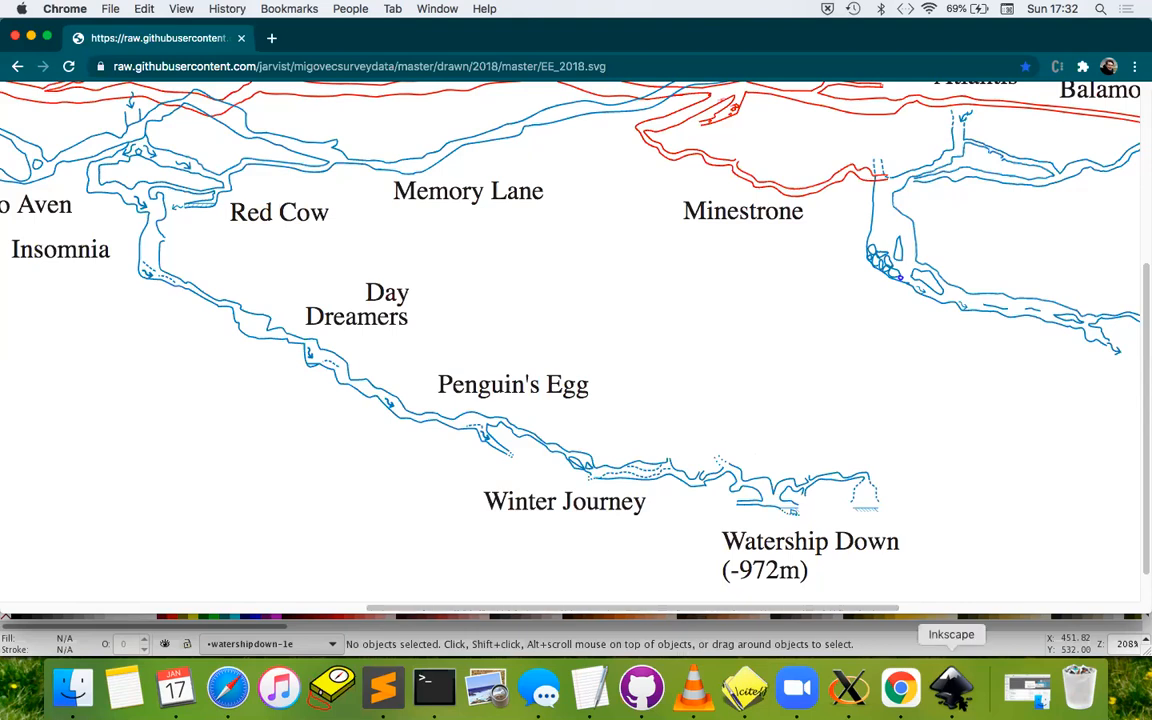
# Switch to Inkscape and select the Background images layer behind the traced watershipdown-e passage
pyautogui.click(951, 688)
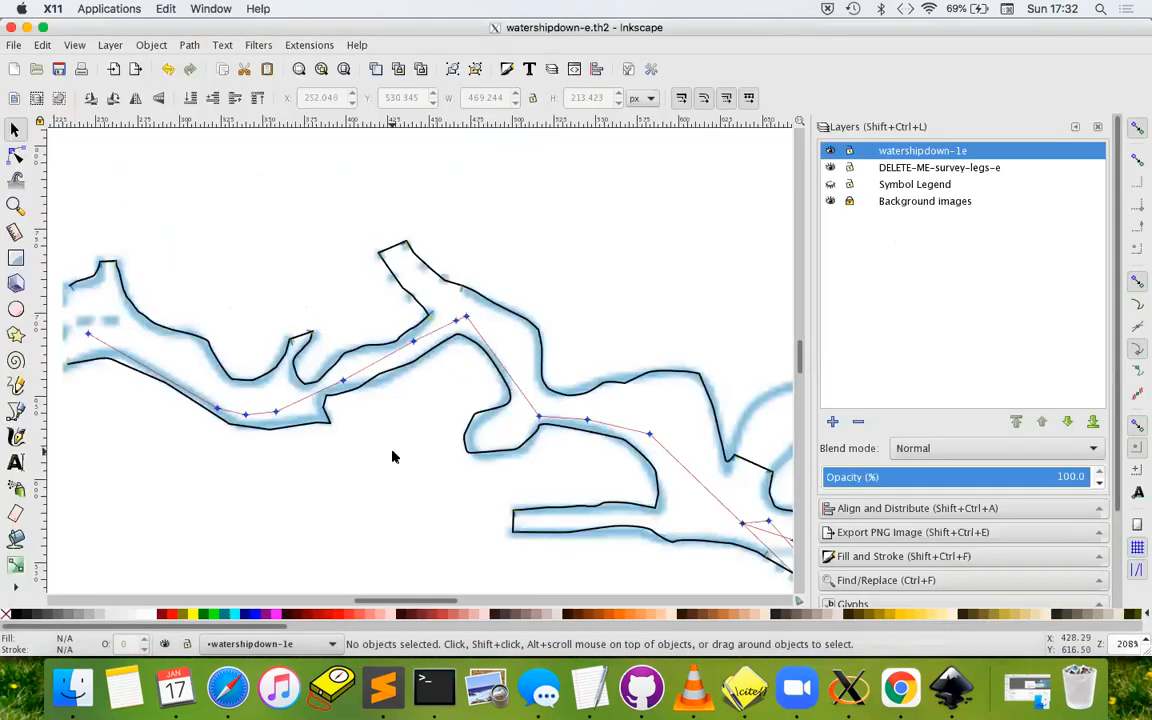
pyautogui.scroll(-2, 393, 457)
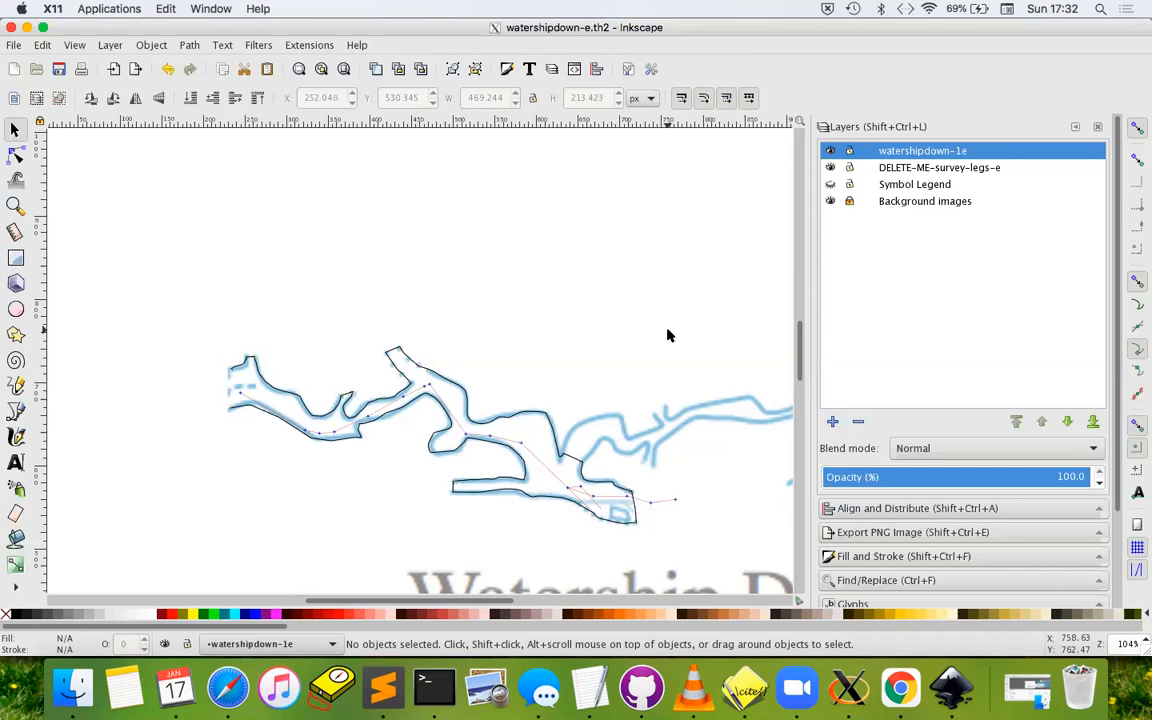
pyautogui.click(912, 202)
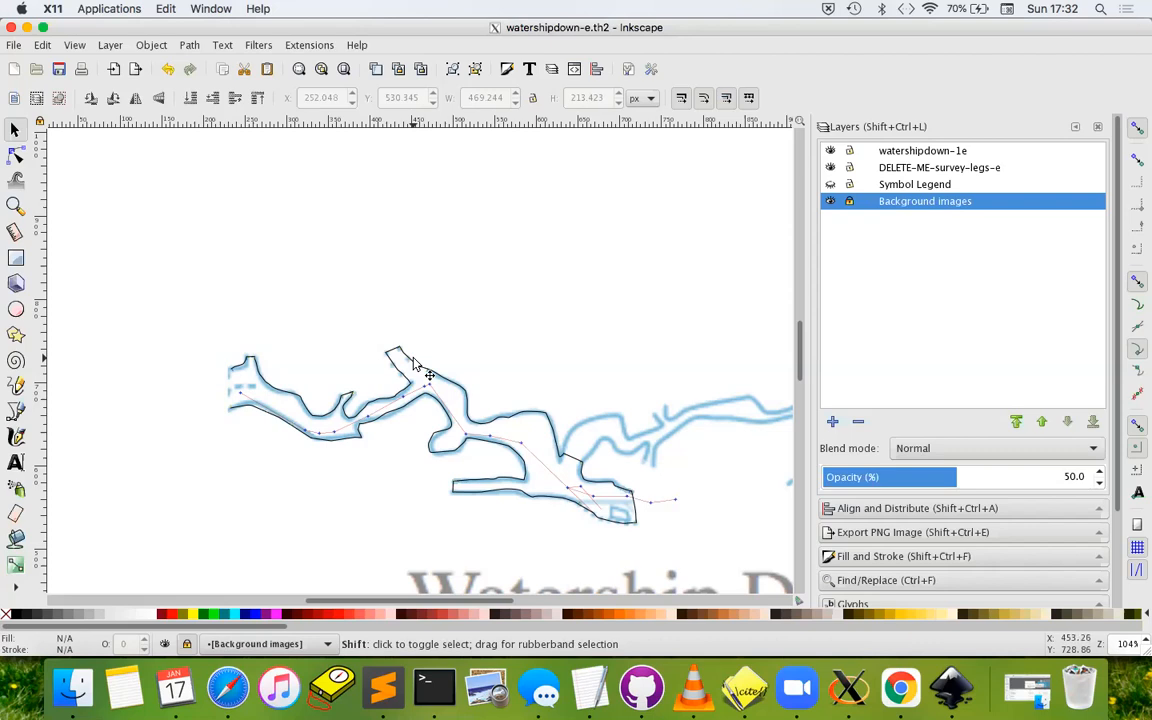
# Set both side walls of the upper sloping side passage to Therion line type wall with the option "-subtype presumed"
pyautogui.scroll(-2, 415, 365)
pyautogui.scroll(5, 413, 365)
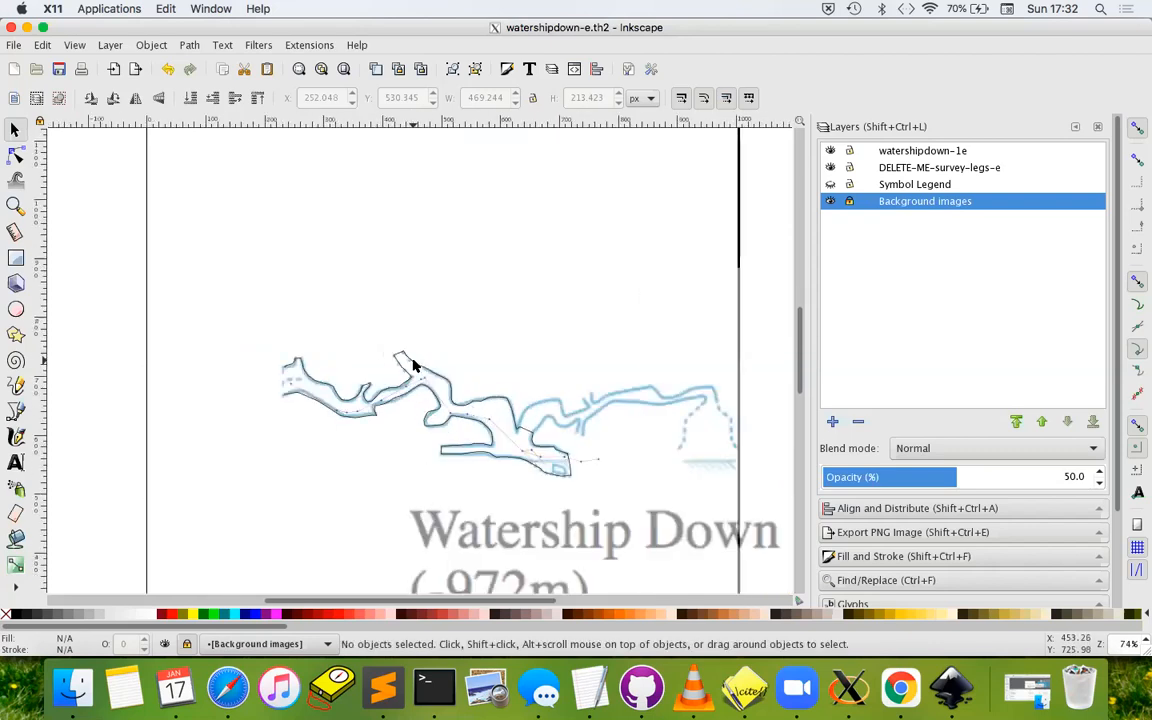
pyautogui.scroll(1, 413, 367)
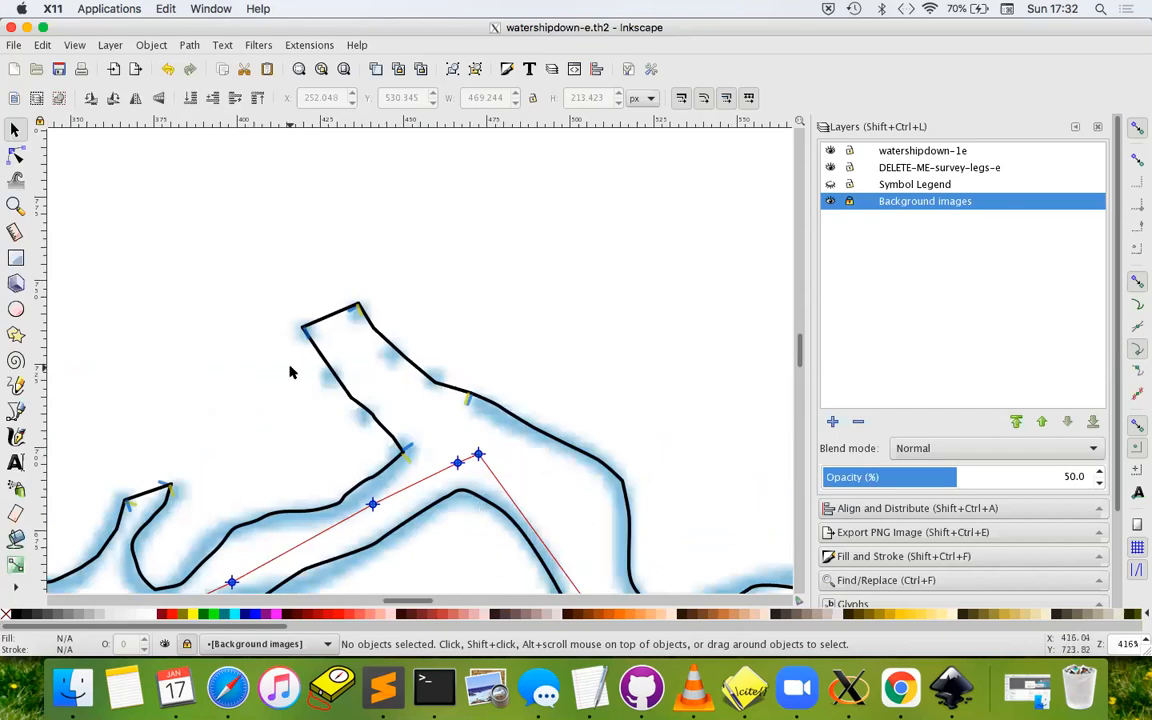
pyautogui.click(420, 365)
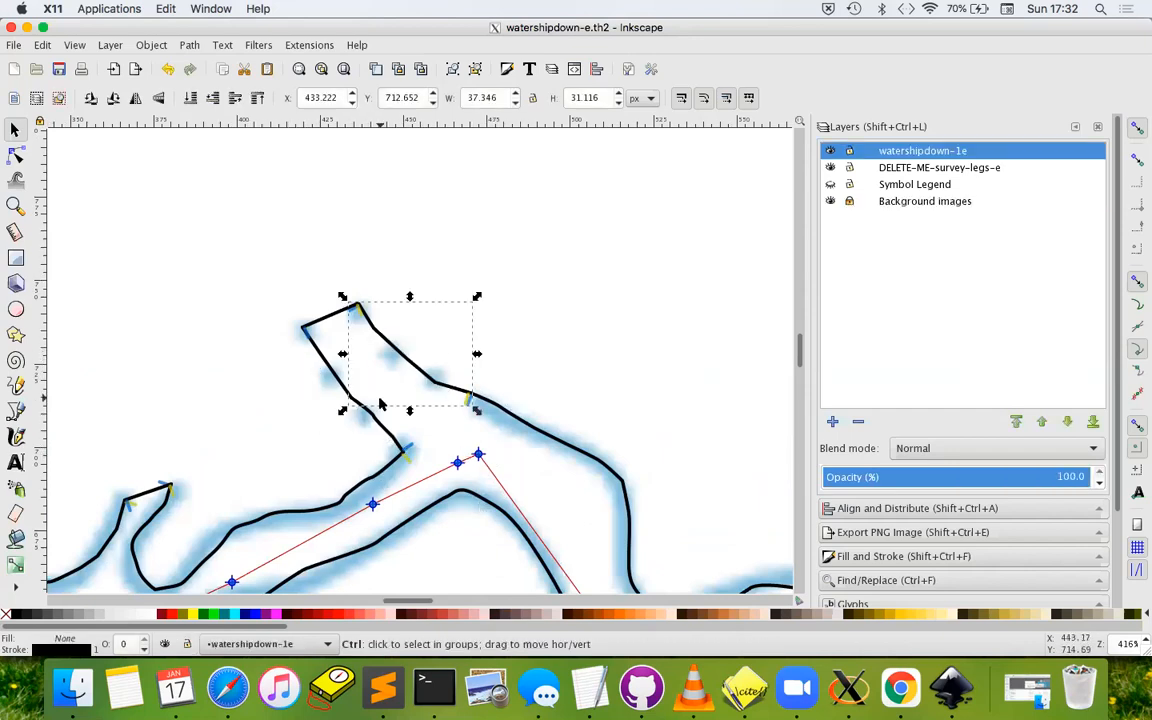
pyautogui.keyDown('shift'); pyautogui.click(377, 430); pyautogui.keyUp('shift')
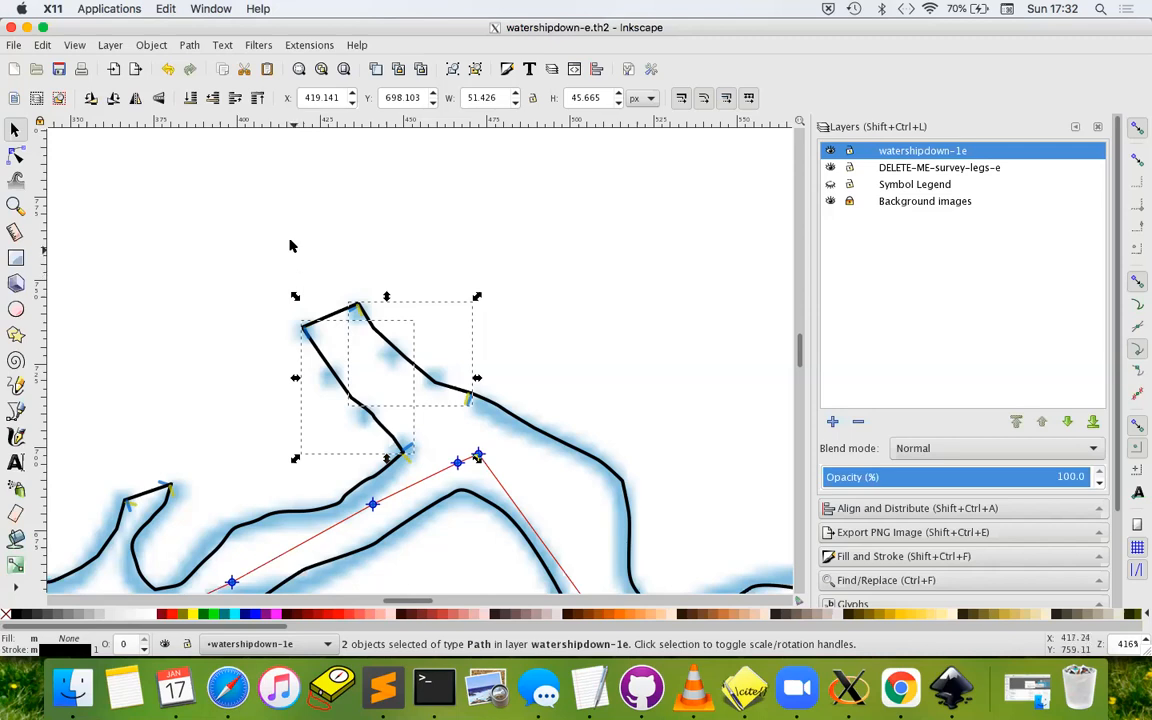
pyautogui.click(305, 45)
pyautogui.moveTo(357, 368)
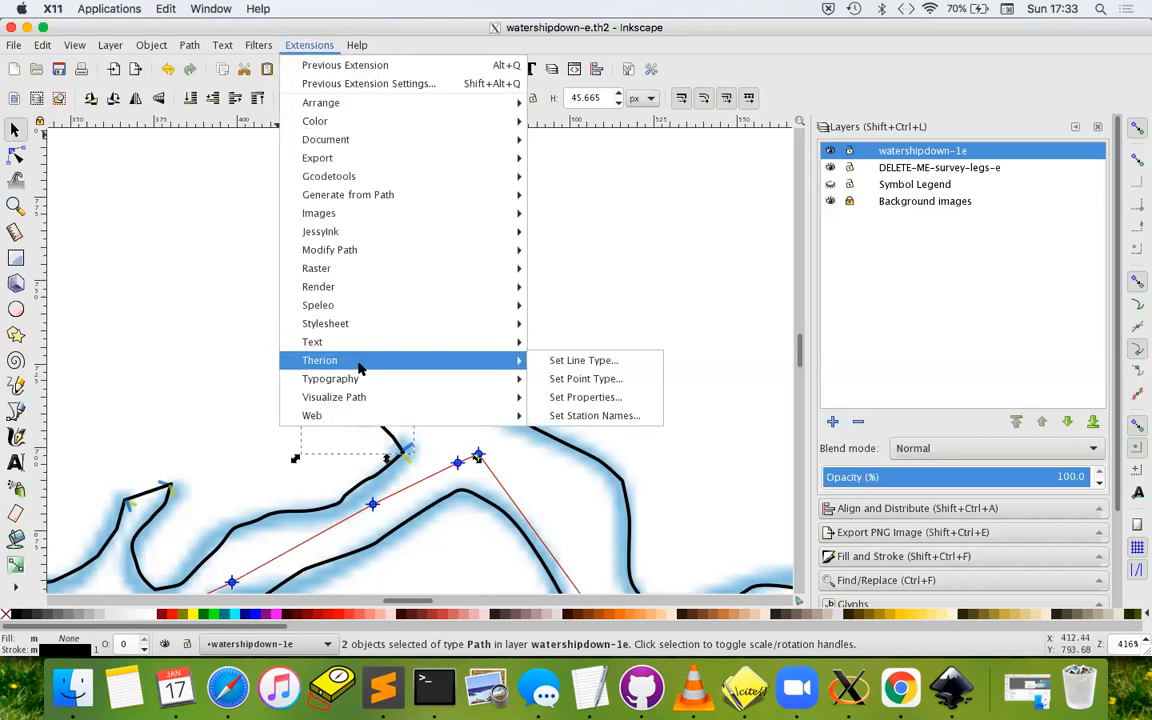
pyautogui.click(586, 362)
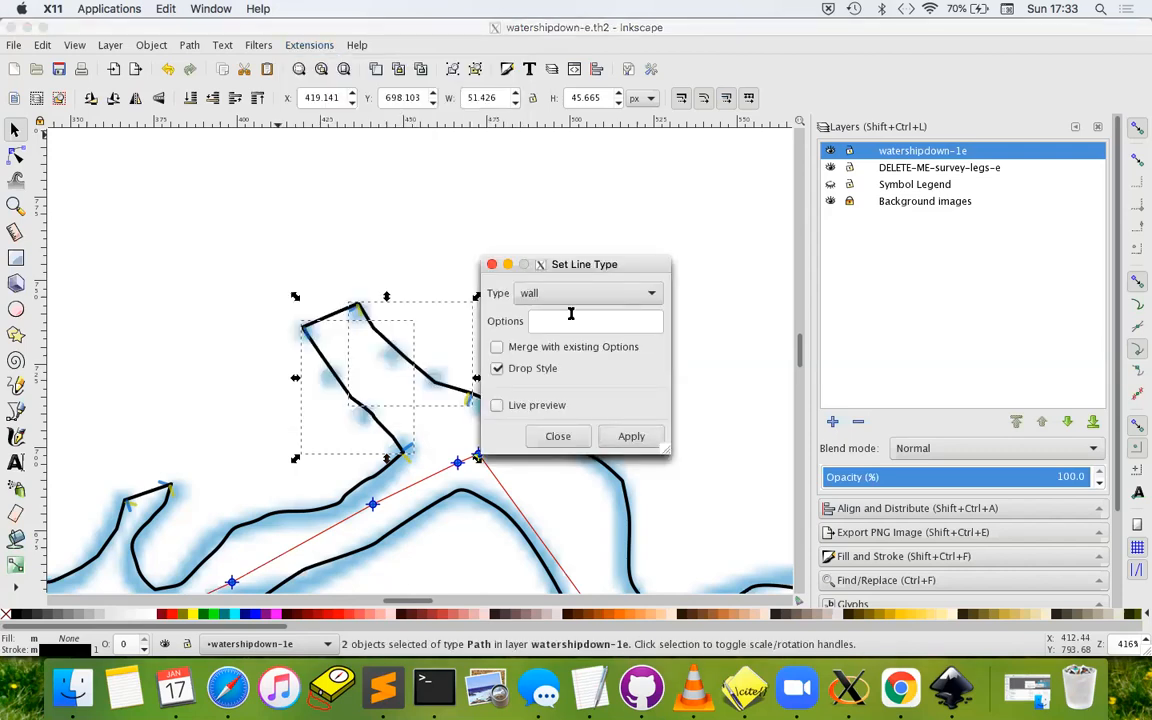
pyautogui.click(566, 320)
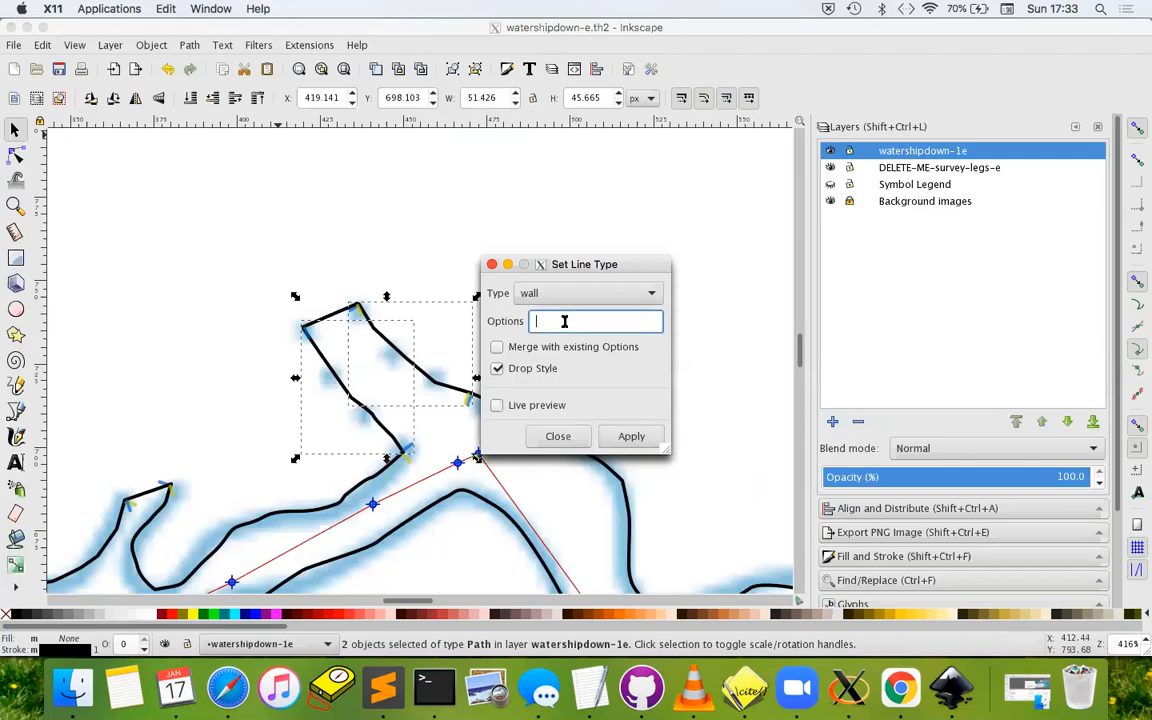
pyautogui.write('-')
pyautogui.write('sub')
pyautogui.write('py')
pyautogui.press('BackSpace')
pyautogui.press('BackSpace')
pyautogui.press('BackSpace')
pyautogui.write('type')
pyautogui.write('presumed')
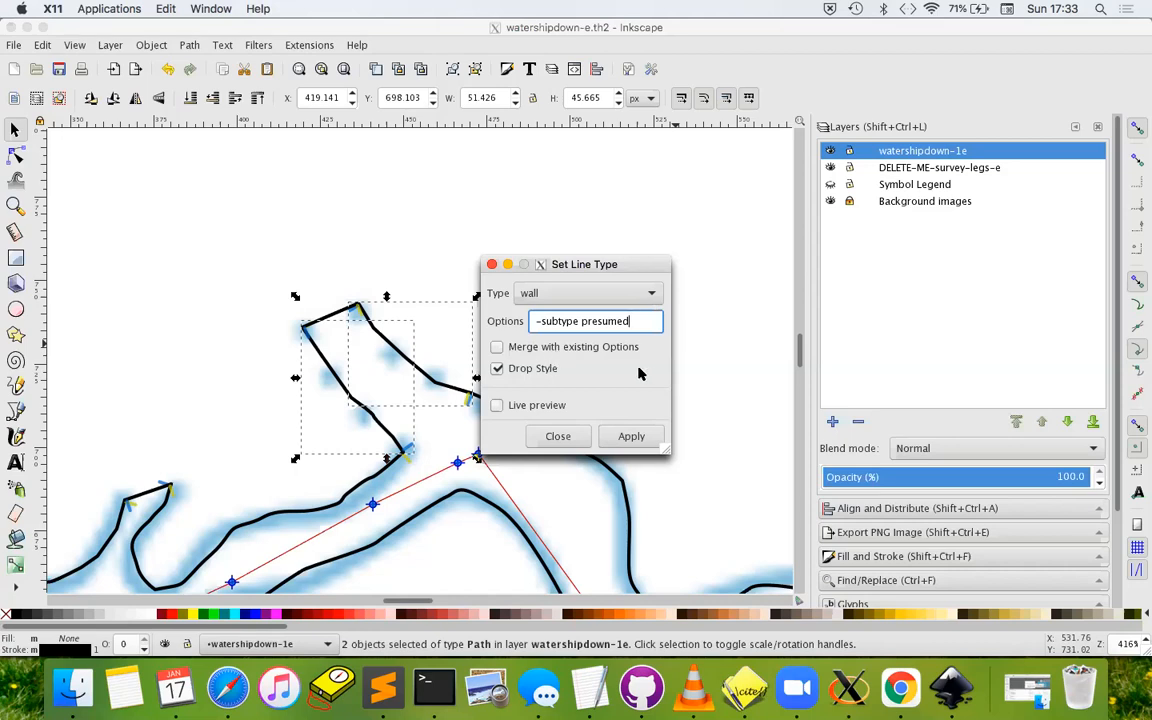
pyautogui.click(631, 437)
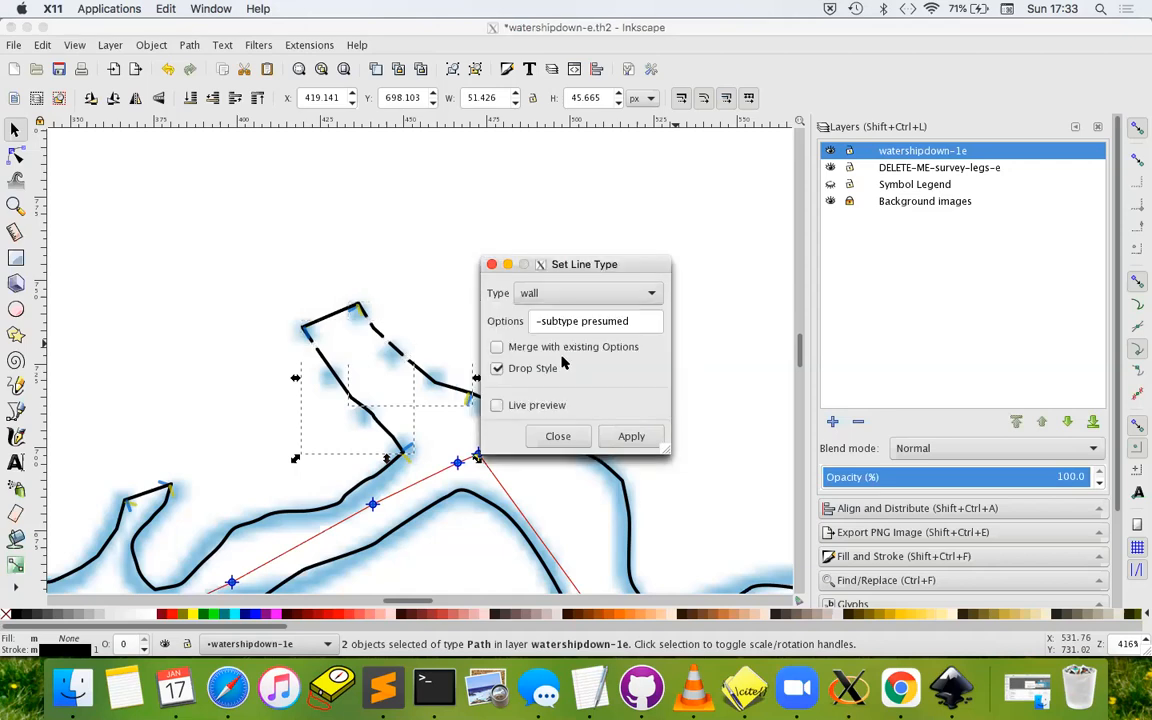
pyautogui.click(558, 437)
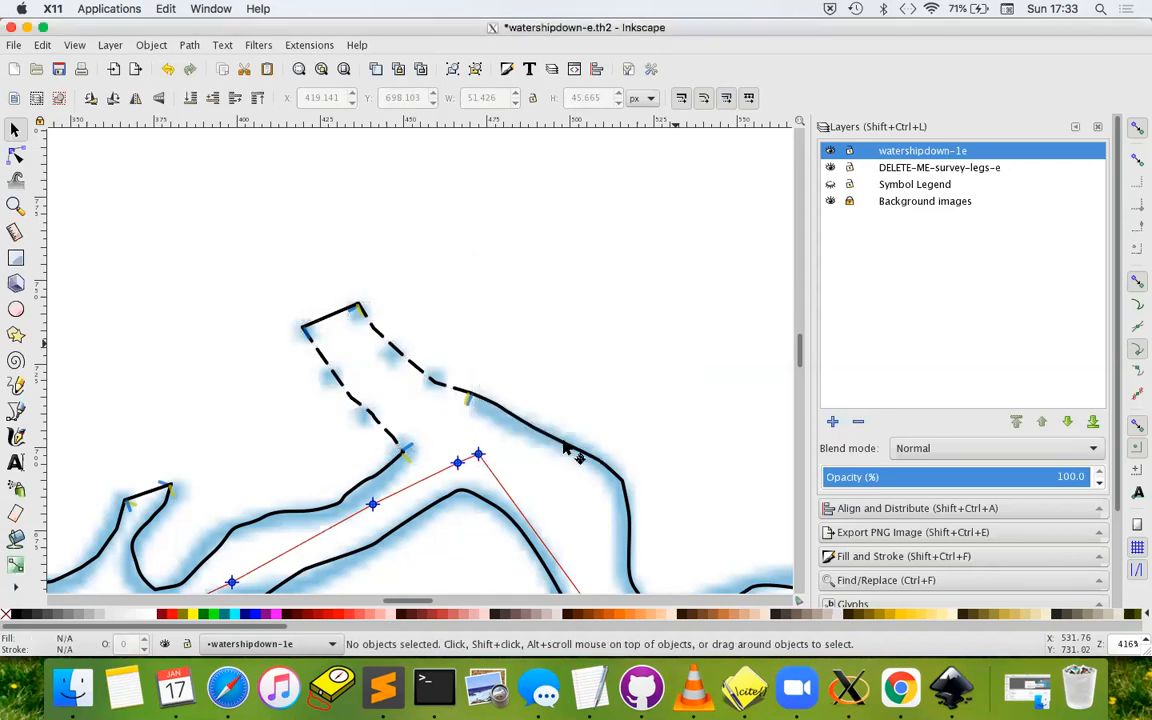
# Examine the object properties of the left dashed wall to check the Therion line definition in its title
pyautogui.click(395, 357)
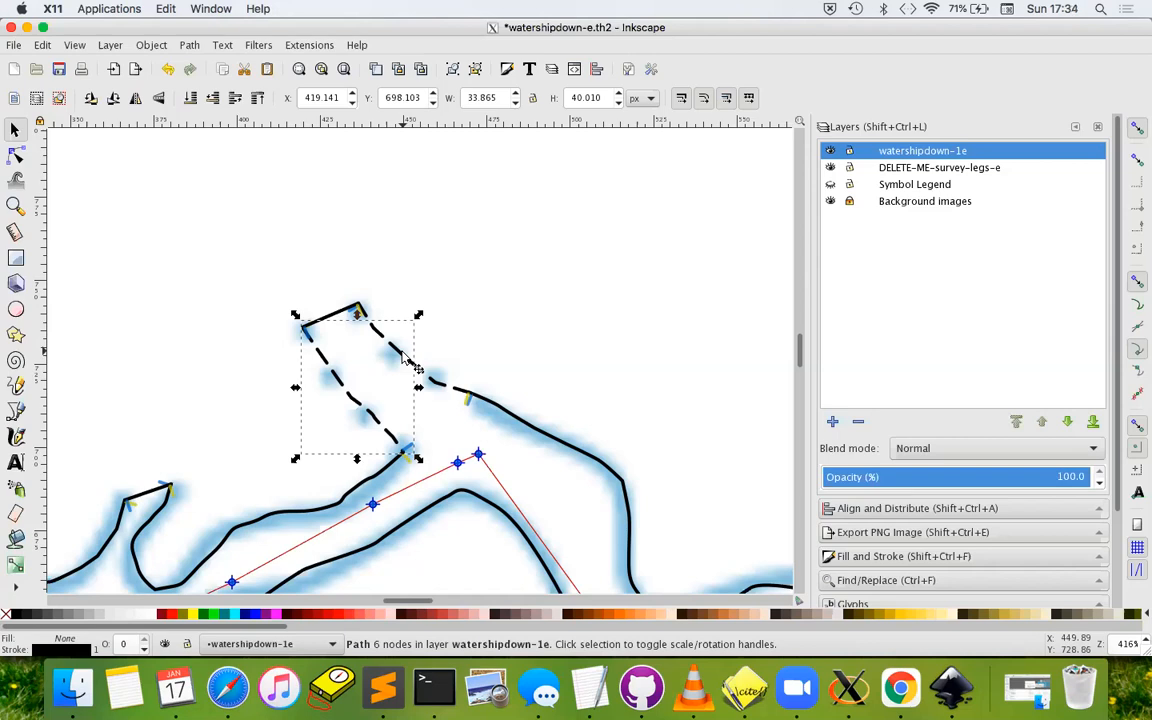
pyautogui.press('ctrl')
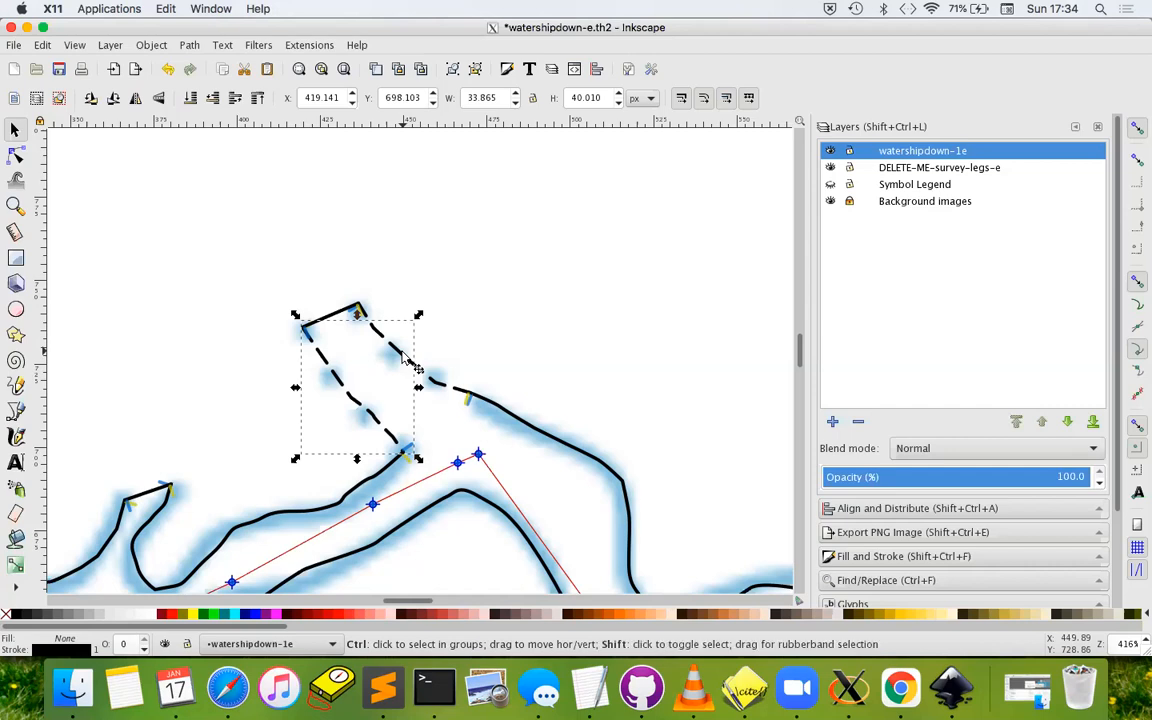
pyautogui.hotkey('ctrl', 'shift', 'o')
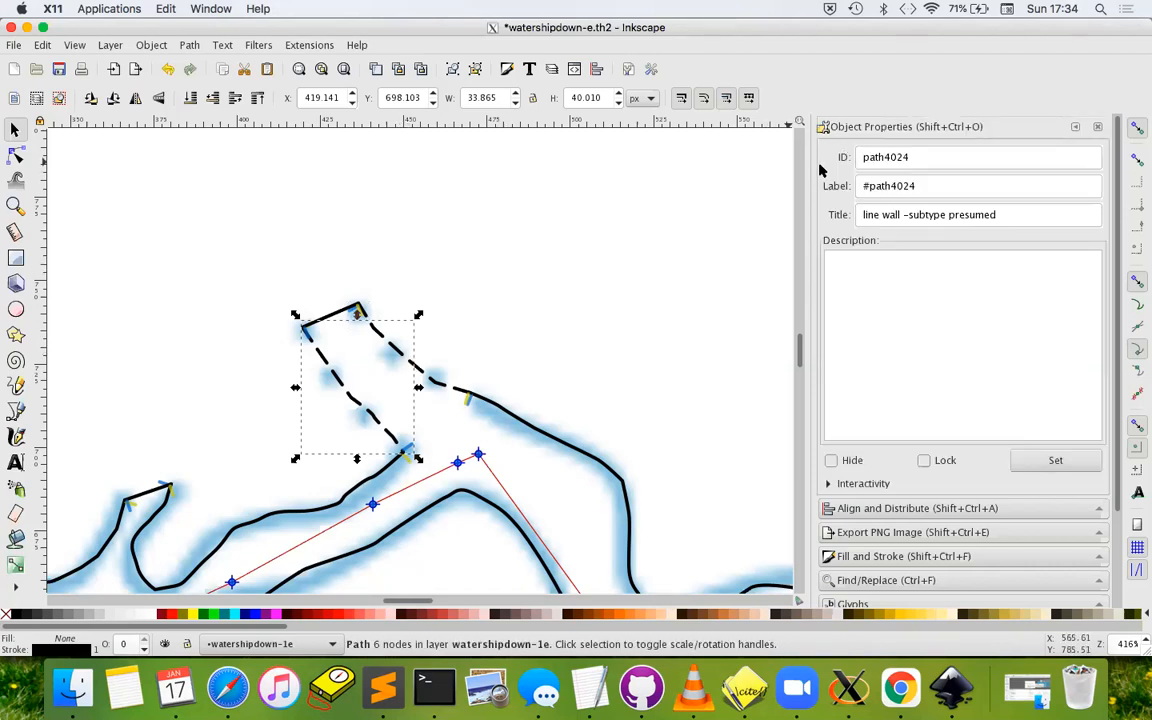
pyautogui.moveTo(867, 215); pyautogui.dragTo(1035, 220)
pyautogui.click(1027, 216)
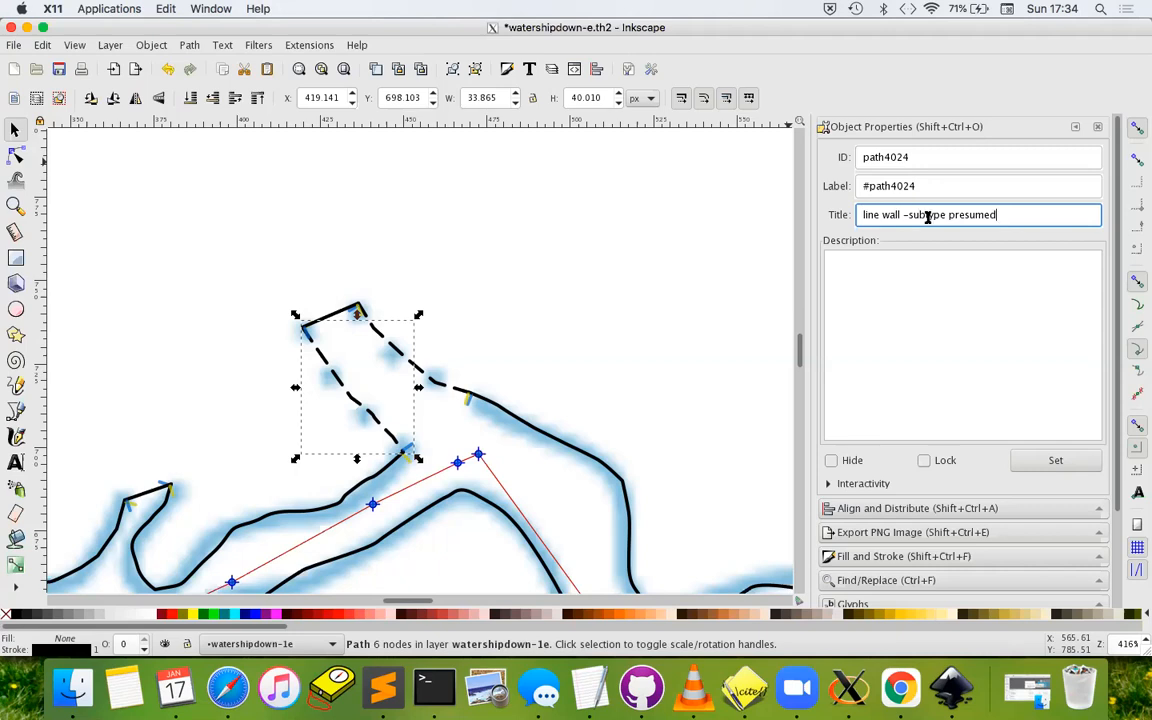
pyautogui.click(683, 380)
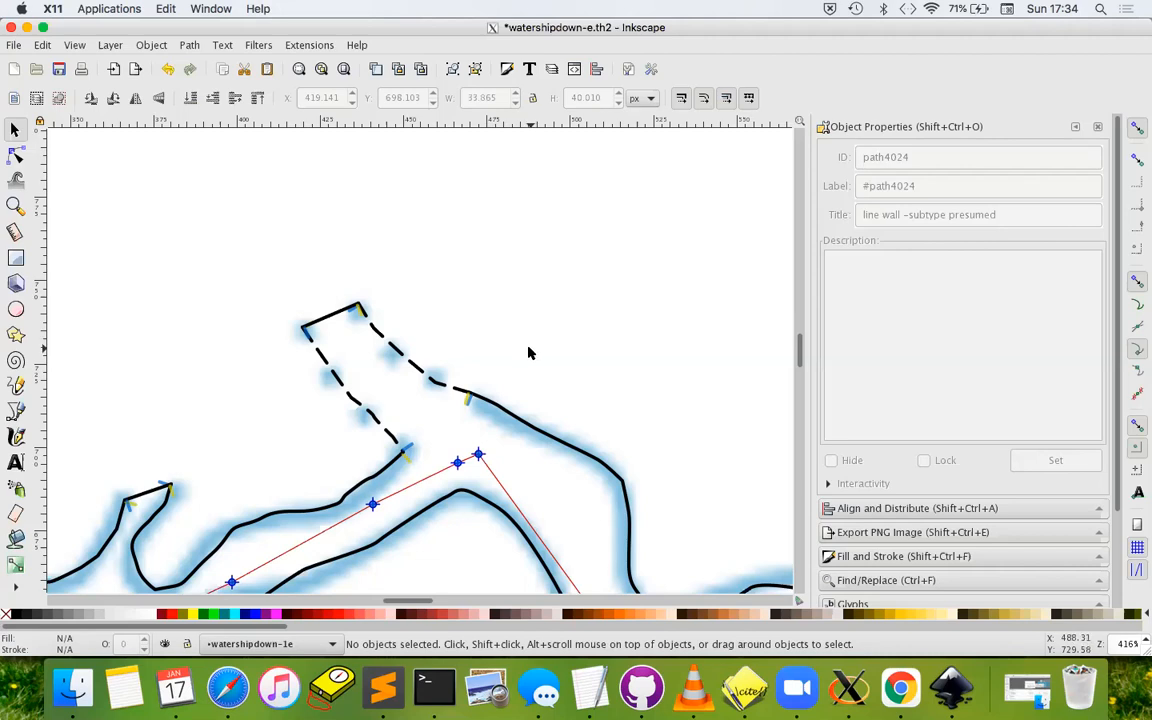
# Set the five short lines closing off the passage ends to Therion line type wall with the option "-subtype invisible"
pyautogui.moveTo(228, 365)
pyautogui.mouseDown()
pyautogui.moveTo(283, 331)
pyautogui.moveTo(350, 247)
pyautogui.moveTo(342, 283)
pyautogui.mouseUp()
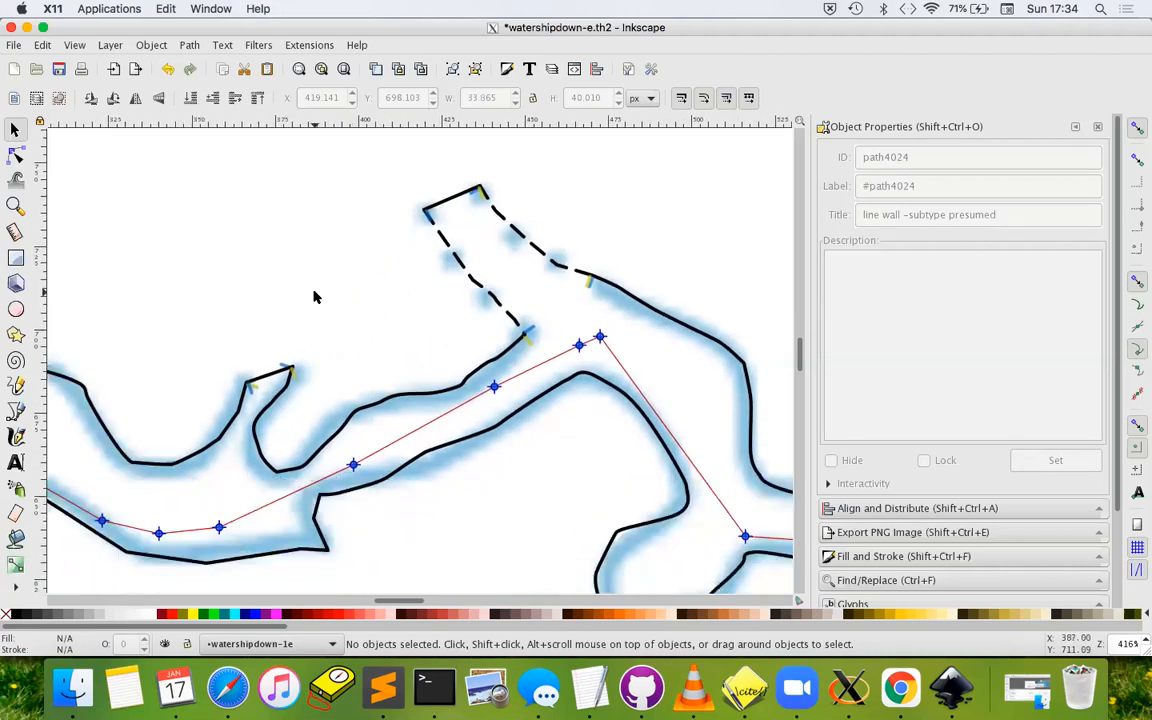
pyautogui.press('shift')
pyautogui.keyDown('ctrl'); pyautogui.scroll(-2, 323, 311); pyautogui.keyUp('ctrl')
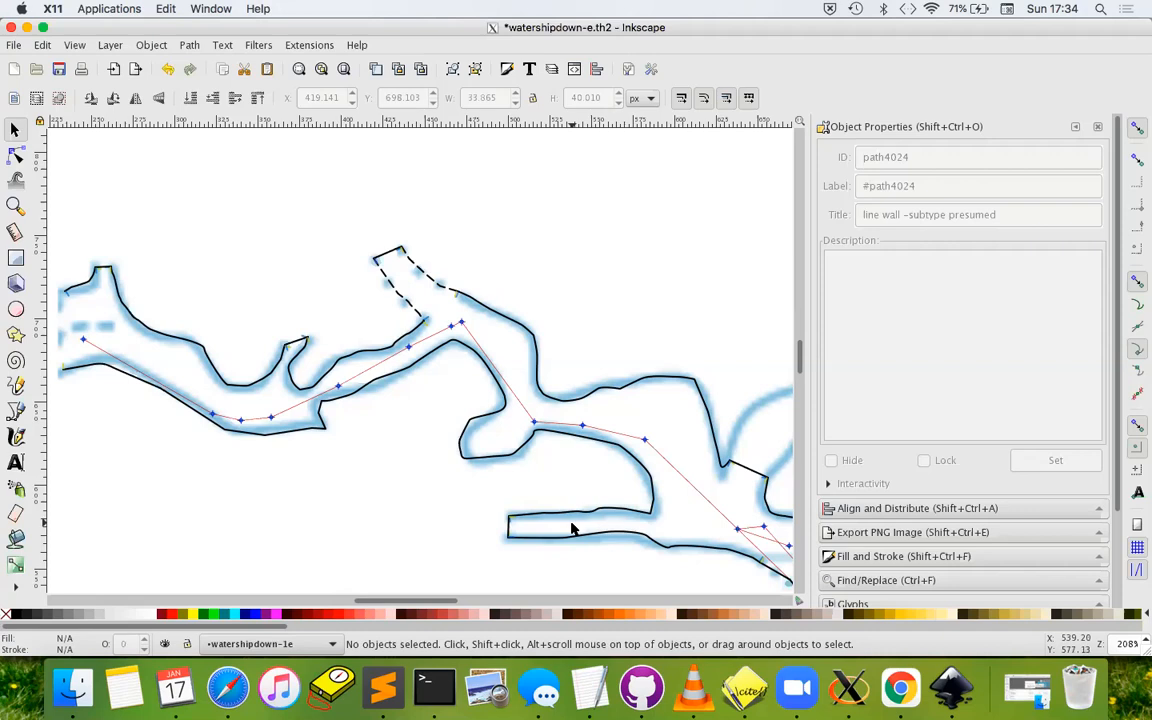
pyautogui.click(390, 260)
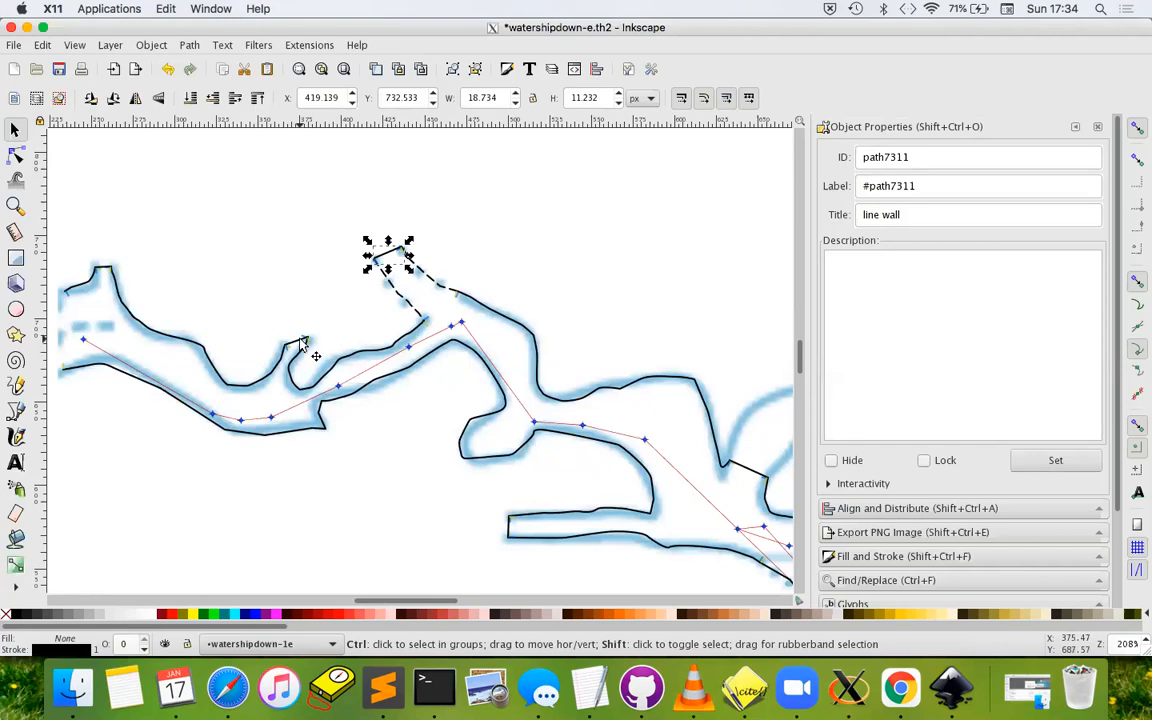
pyautogui.keyDown('shift'); pyautogui.click(300, 342); pyautogui.keyUp('shift')
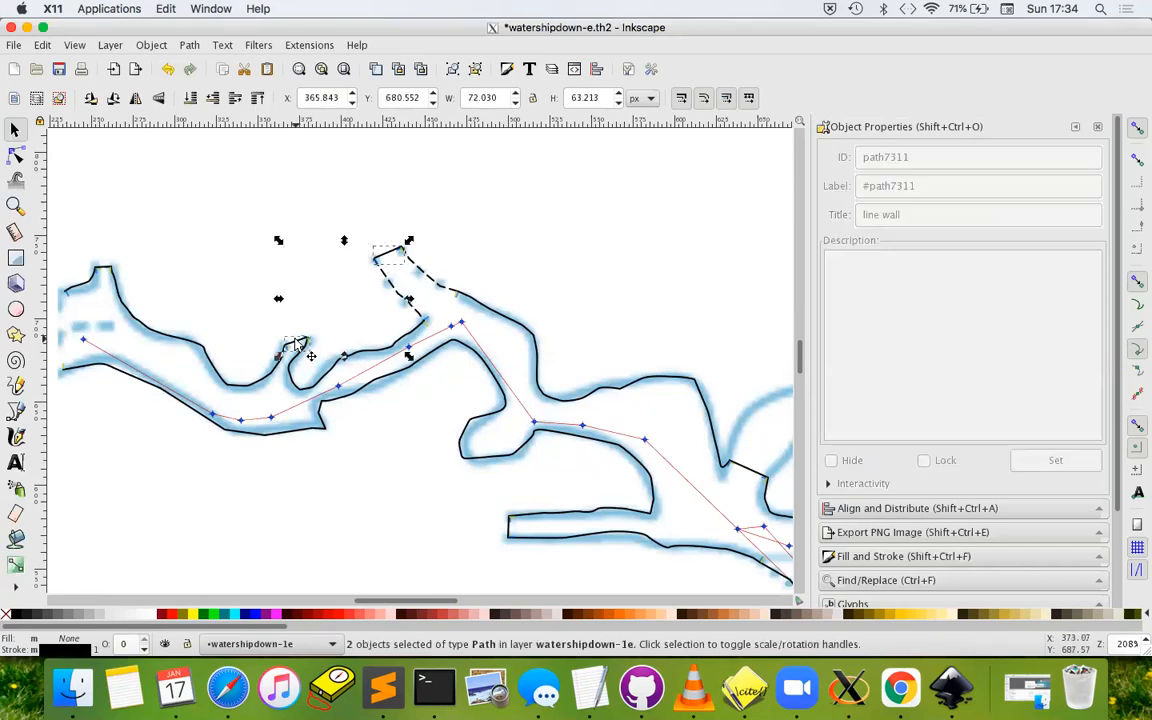
pyautogui.keyDown('shift'); pyautogui.click(105, 270); pyautogui.keyUp('shift')
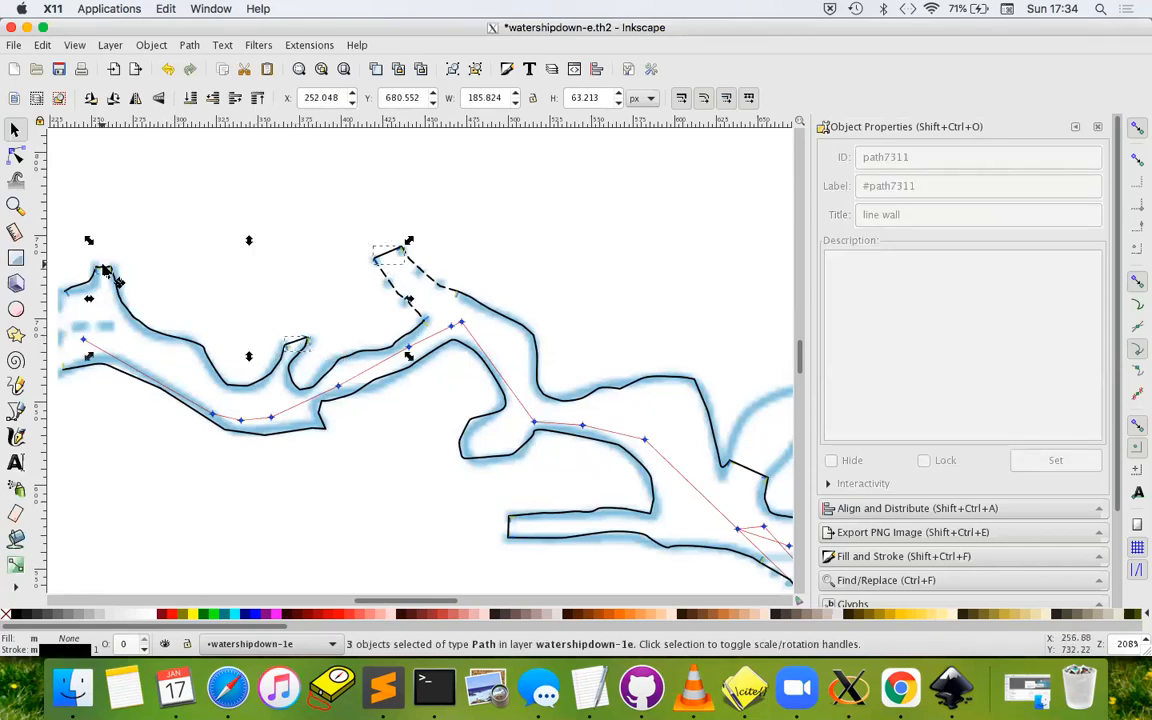
pyautogui.keyDown('shift'); pyautogui.click(509, 522); pyautogui.keyUp('shift')
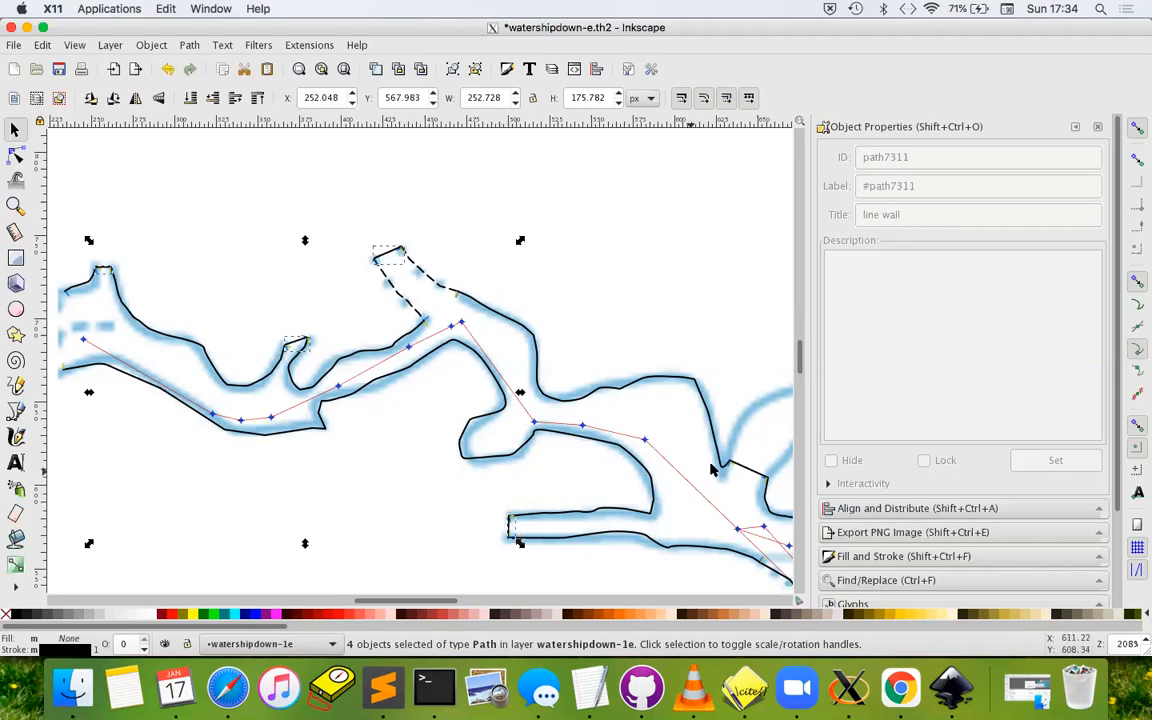
pyautogui.keyDown('shift'); pyautogui.click(750, 478); pyautogui.keyUp('shift')
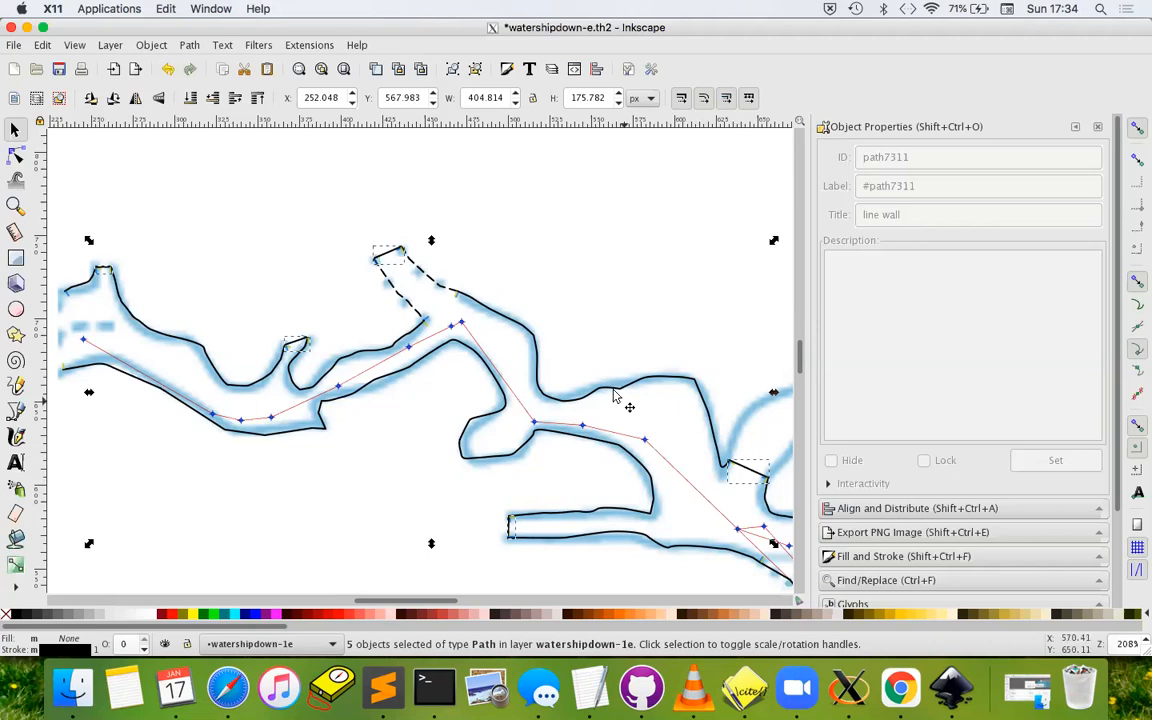
pyautogui.click(292, 46)
pyautogui.moveTo(389, 178)
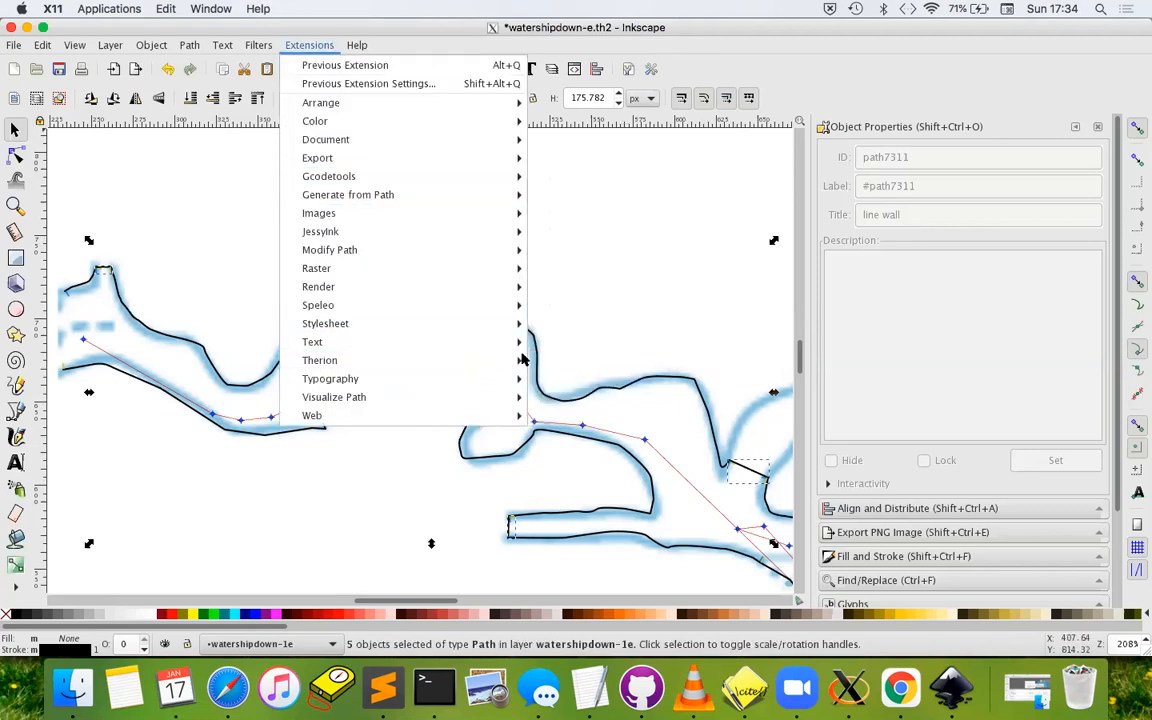
pyautogui.moveTo(522, 360)
pyautogui.click(585, 362)
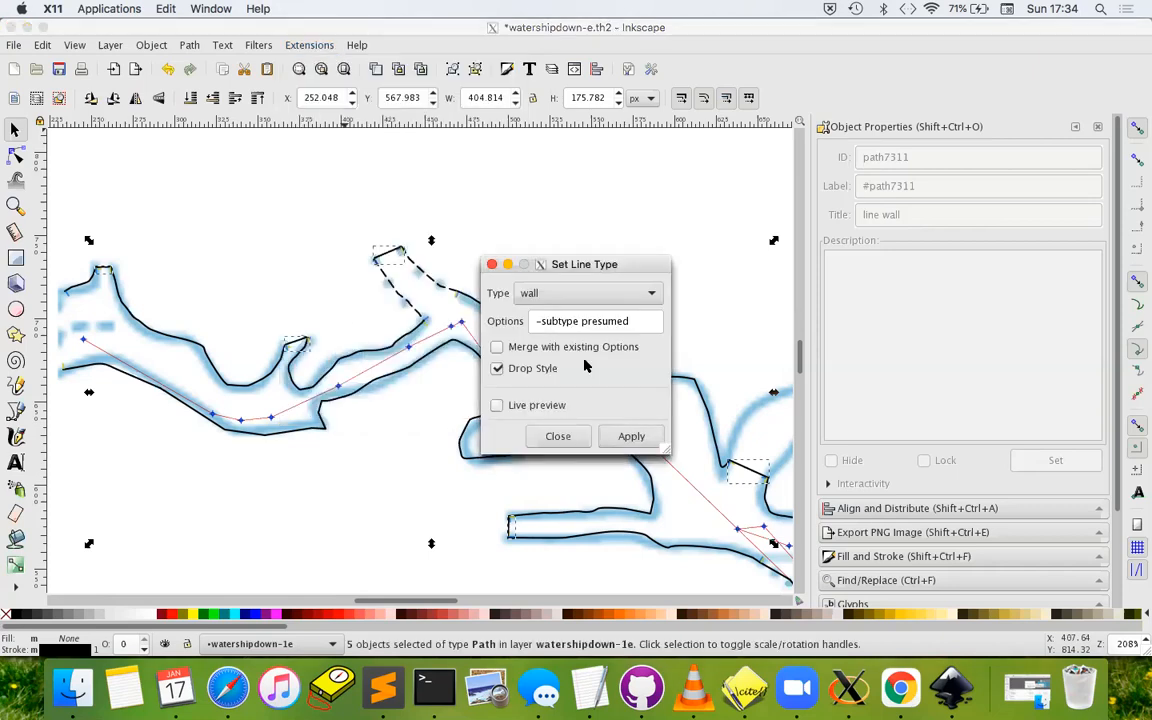
pyautogui.click(644, 322)
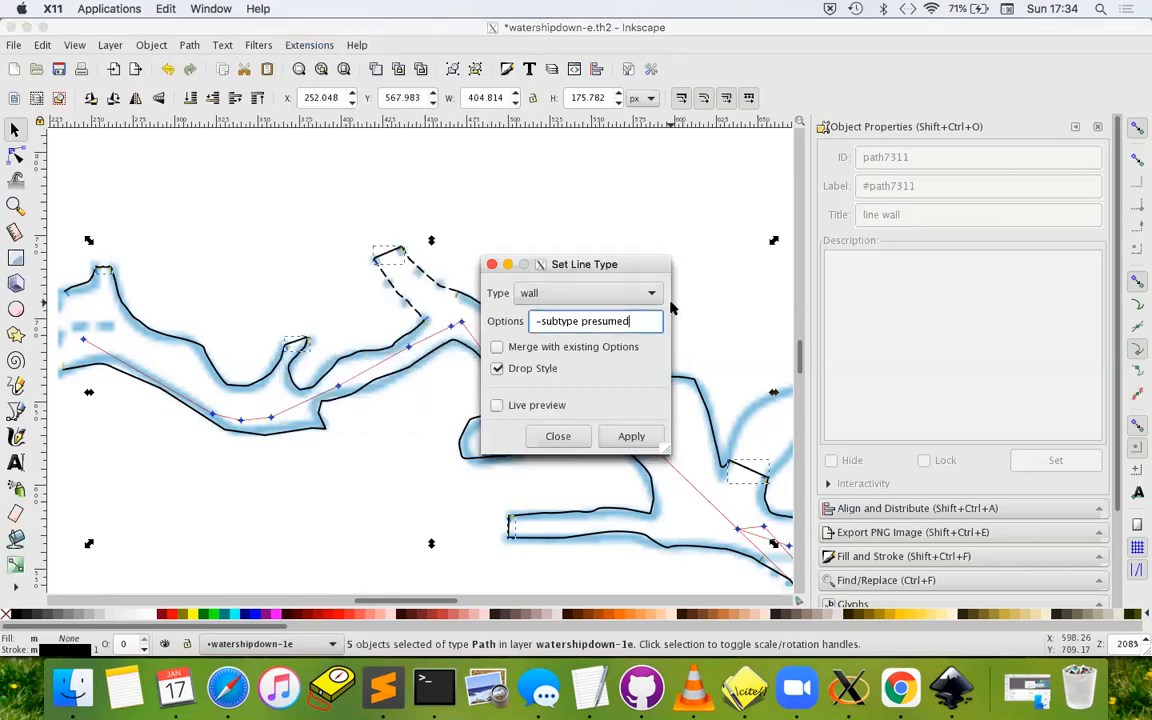
pyautogui.press('BackSpace')
pyautogui.press('BackSpace')
pyautogui.press('BackSpace')
pyautogui.press('BackSpace')
pyautogui.press('BackSpace')
pyautogui.press('BackSpace')
pyautogui.press('BackSpace')
pyautogui.press('BackSpace')
pyautogui.write('invisible')
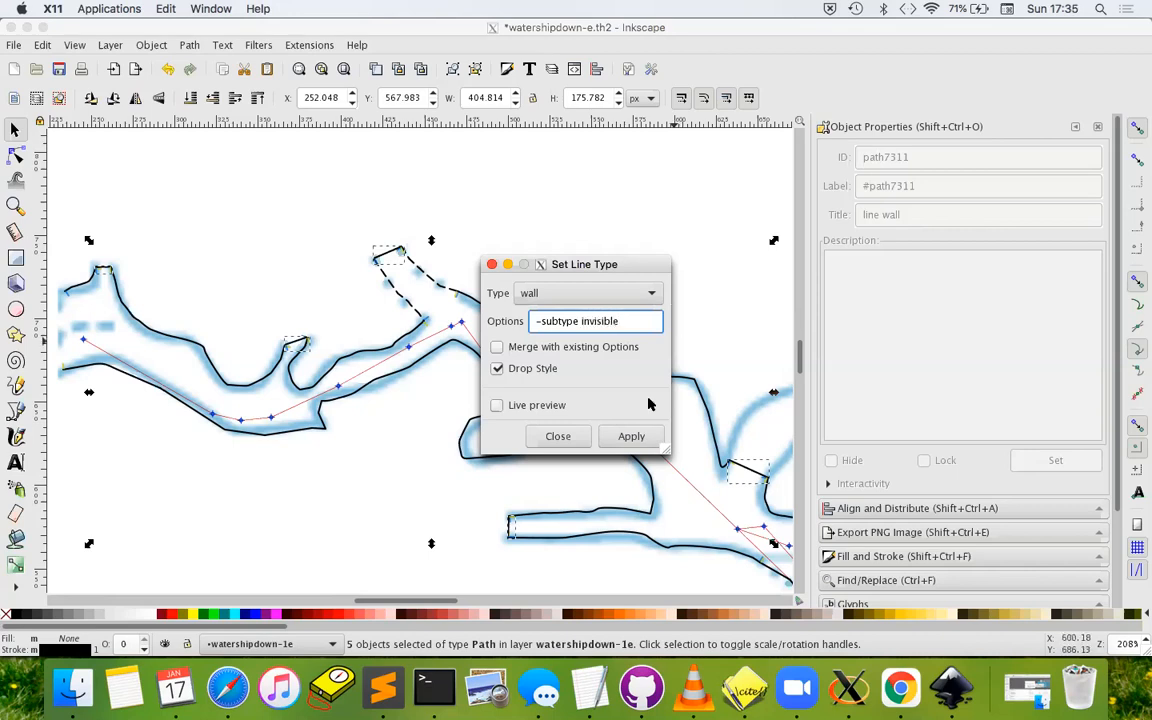
pyautogui.click(632, 438)
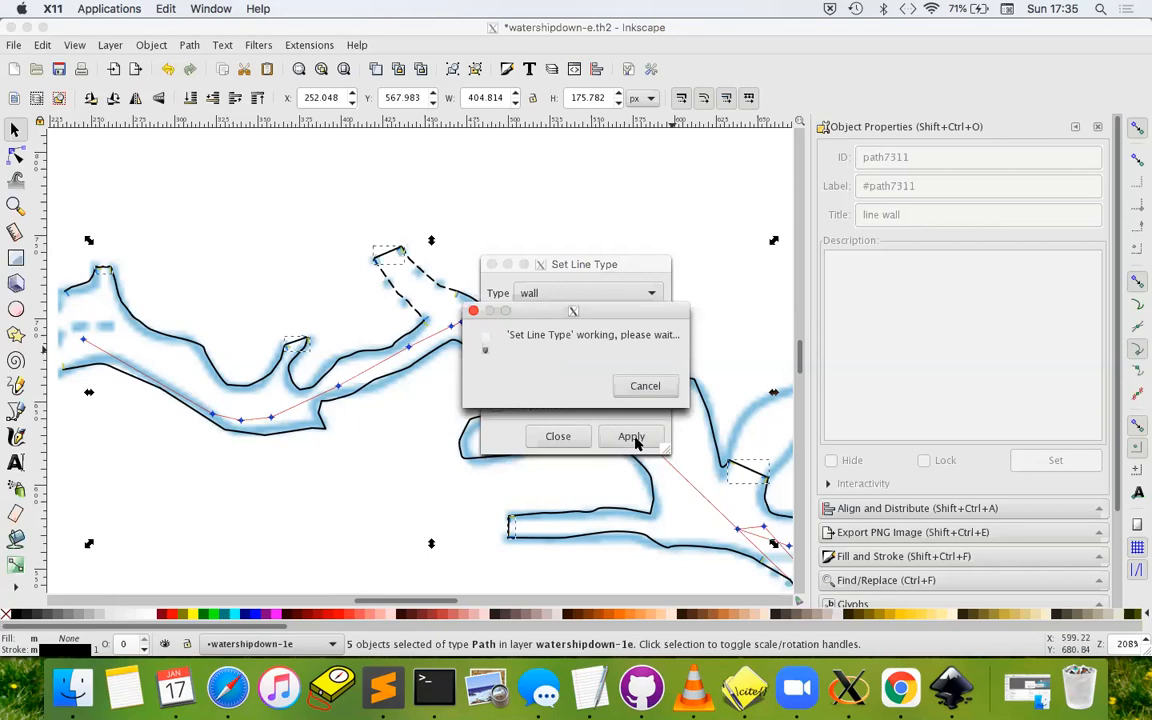
pyautogui.click(556, 437)
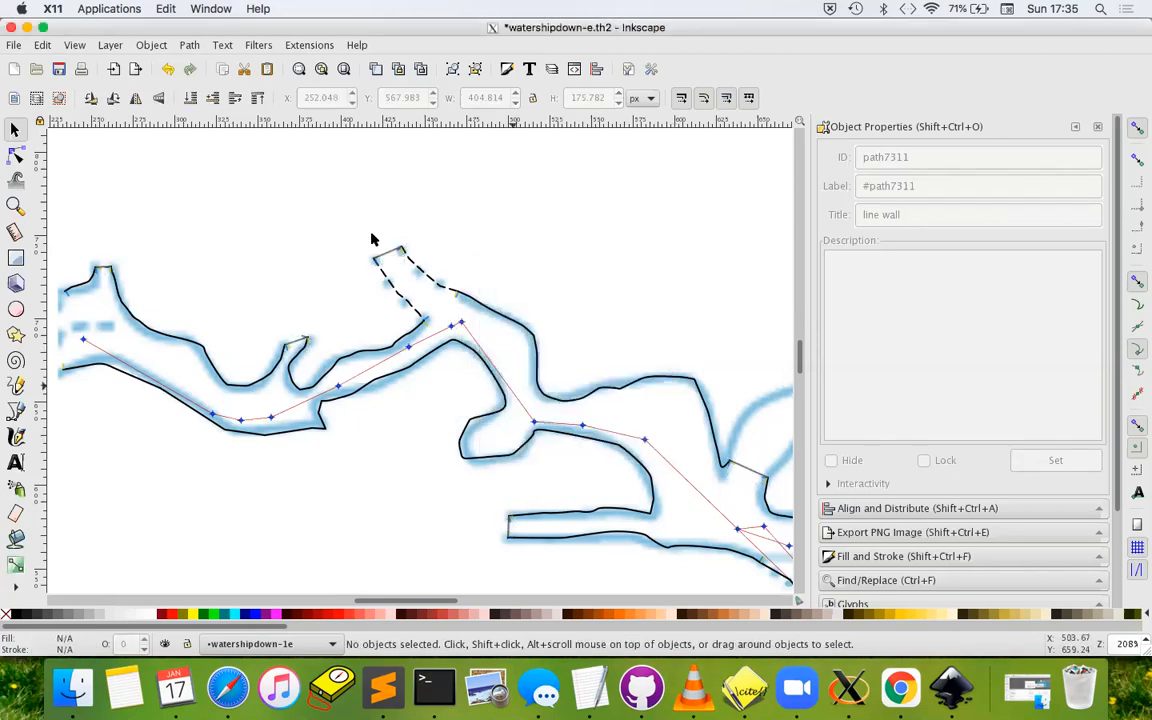
# Examine the object properties of the short line closing the dashed passage to check its title
pyautogui.keyDown('ctrl'); pyautogui.scroll(1, 390, 252); pyautogui.keyUp('ctrl')
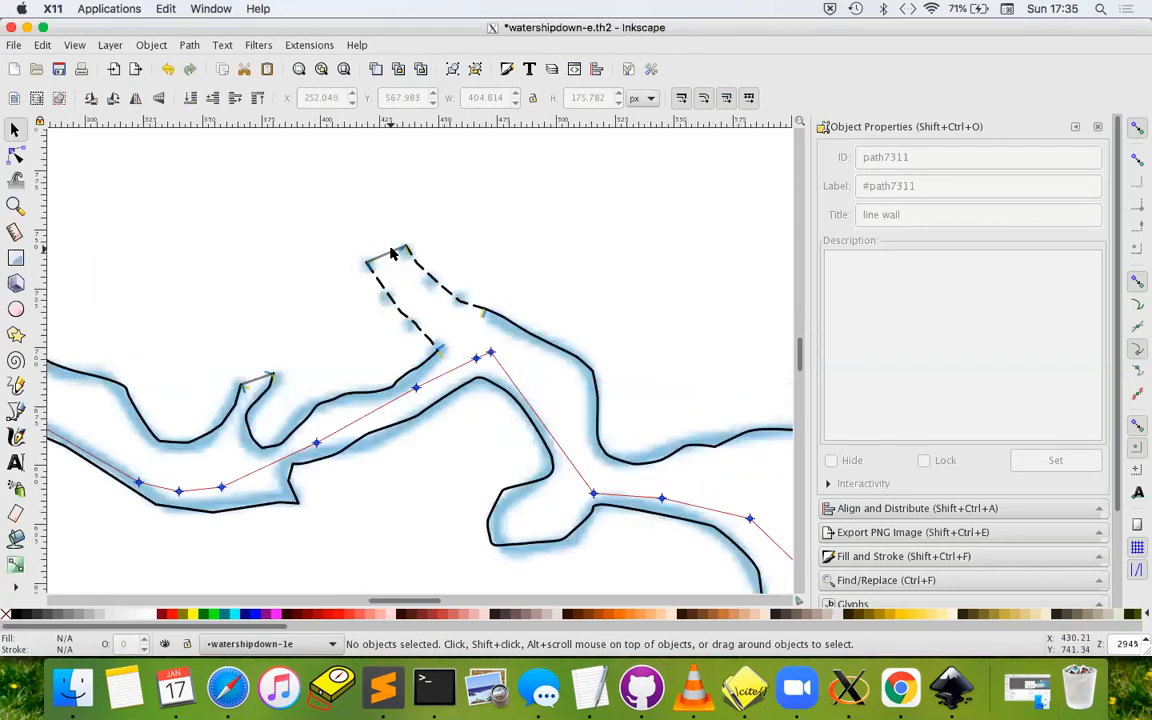
pyautogui.keyDown('ctrl'); pyautogui.scroll(2, 390, 252); pyautogui.keyUp('ctrl')
pyautogui.click(394, 256)
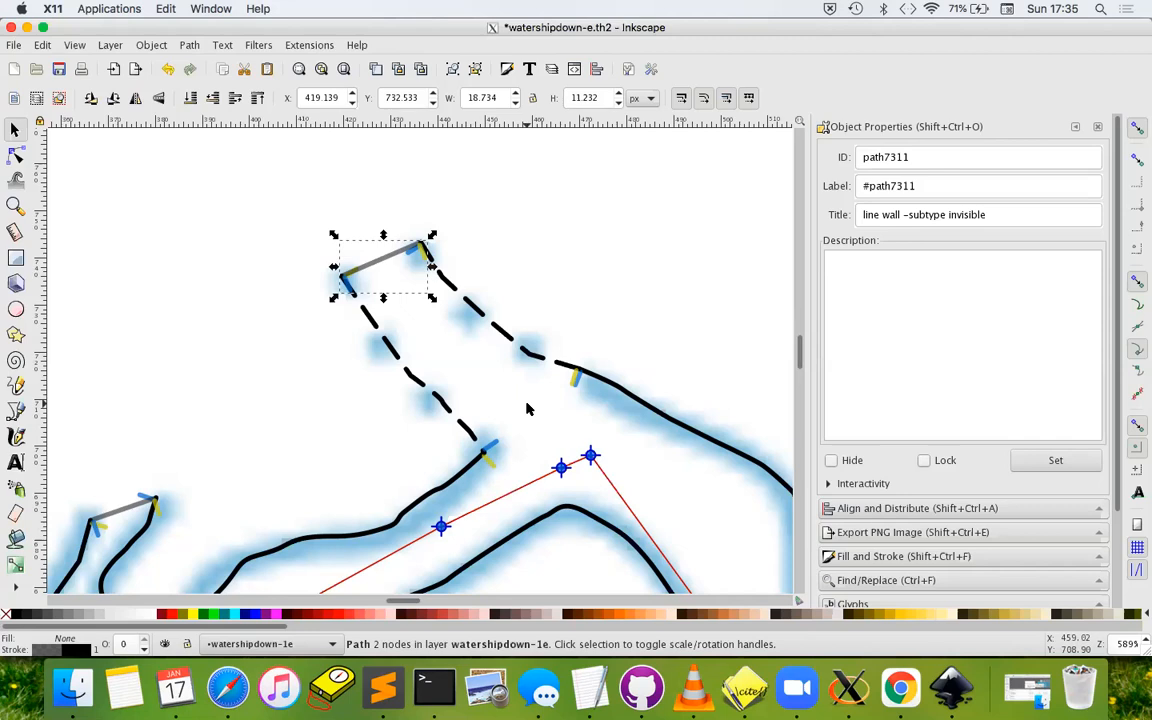
pyautogui.press('shift')
pyautogui.scroll(-1, 535, 420)
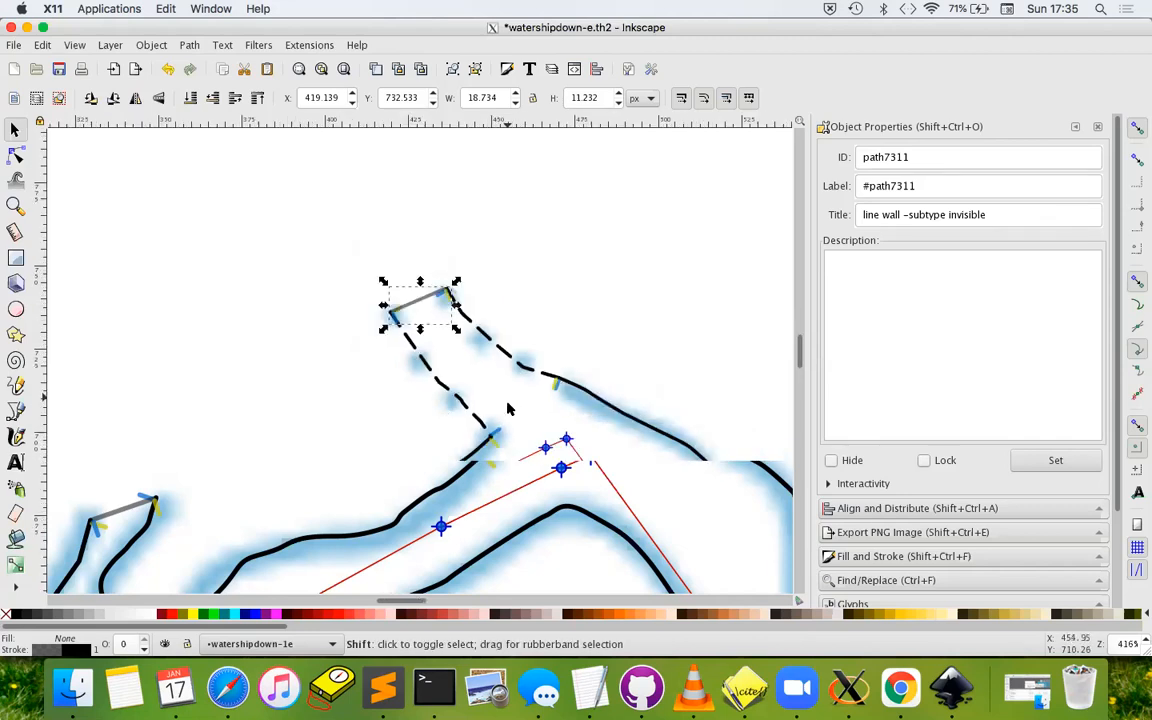
pyautogui.scroll(-2, 571, 395)
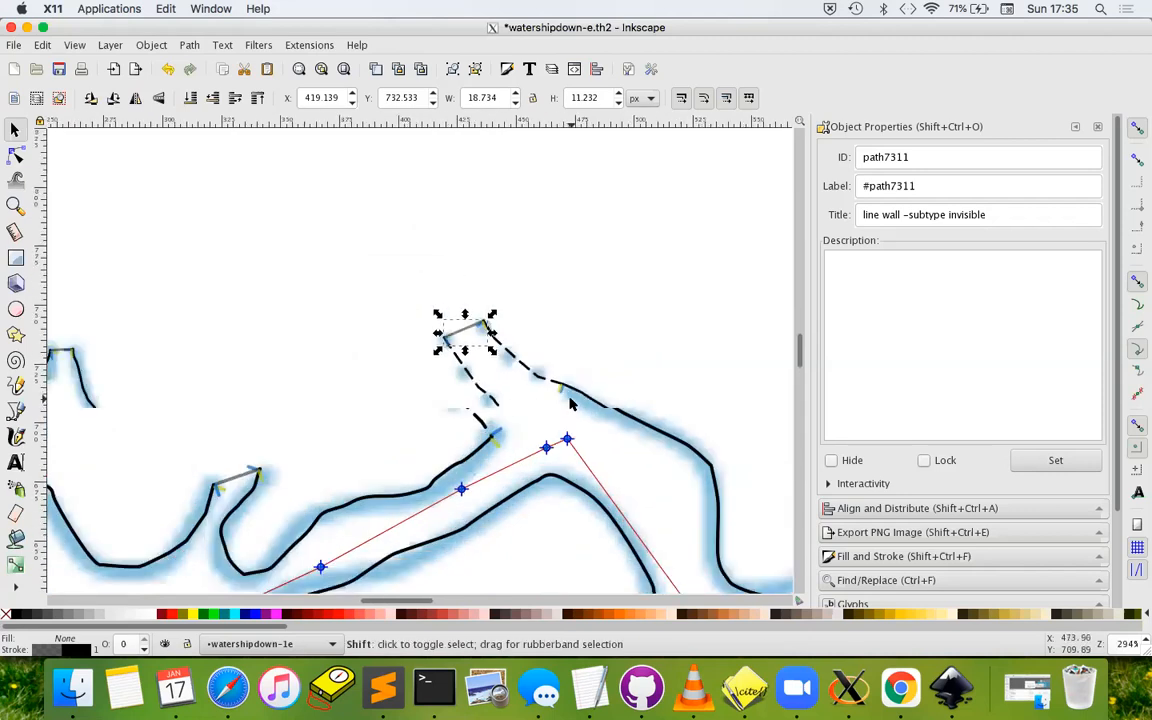
# Recheck the Therion wall subtype in the title of the short line across the dashed passage end, leaving nothing selected
pyautogui.scroll(-3, 480, 439)
pyautogui.click(509, 409)
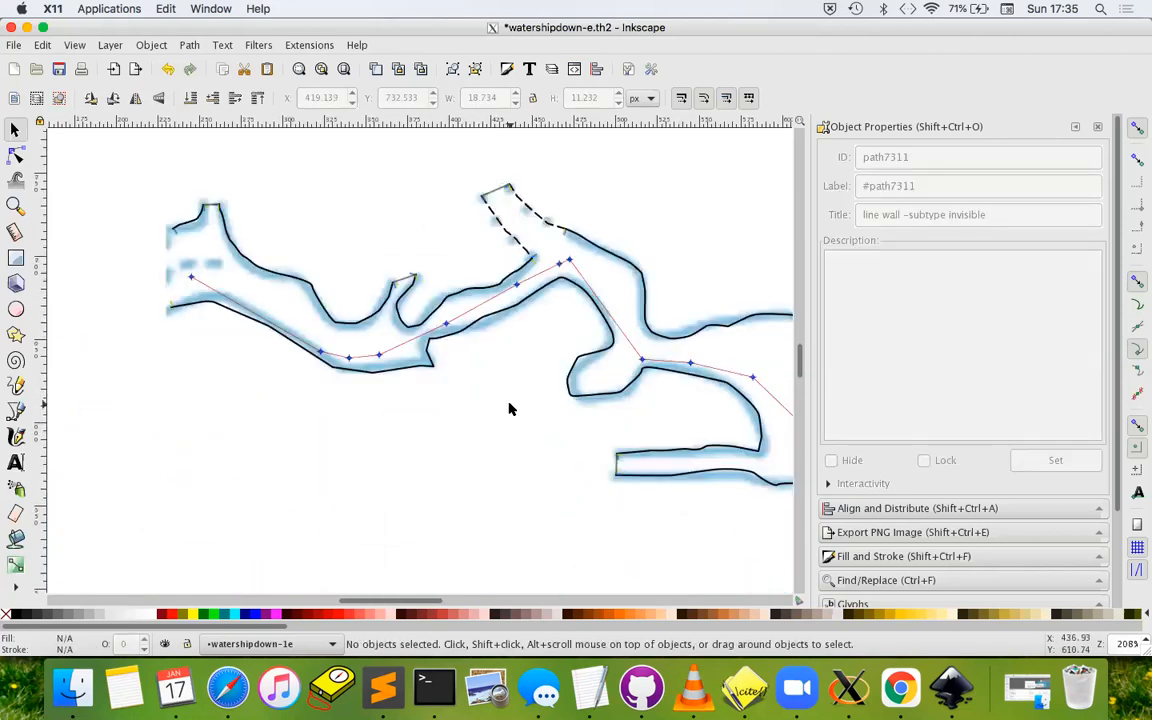
pyautogui.scroll(2, 522, 405)
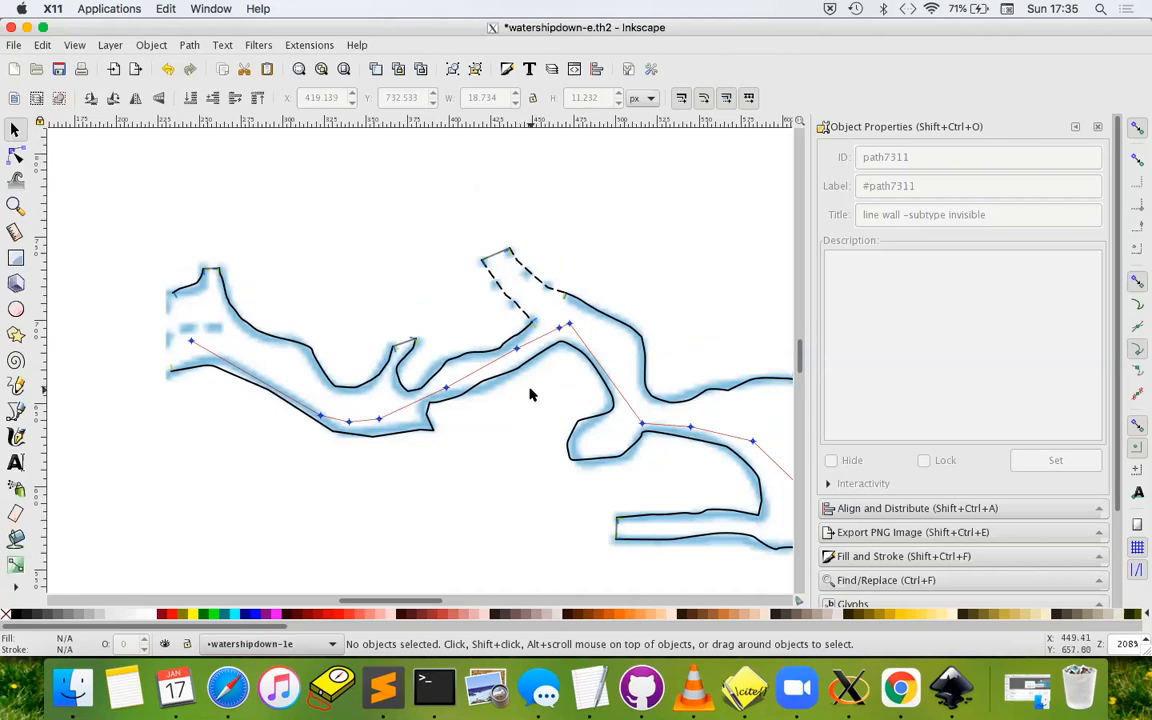
pyautogui.click(498, 254)
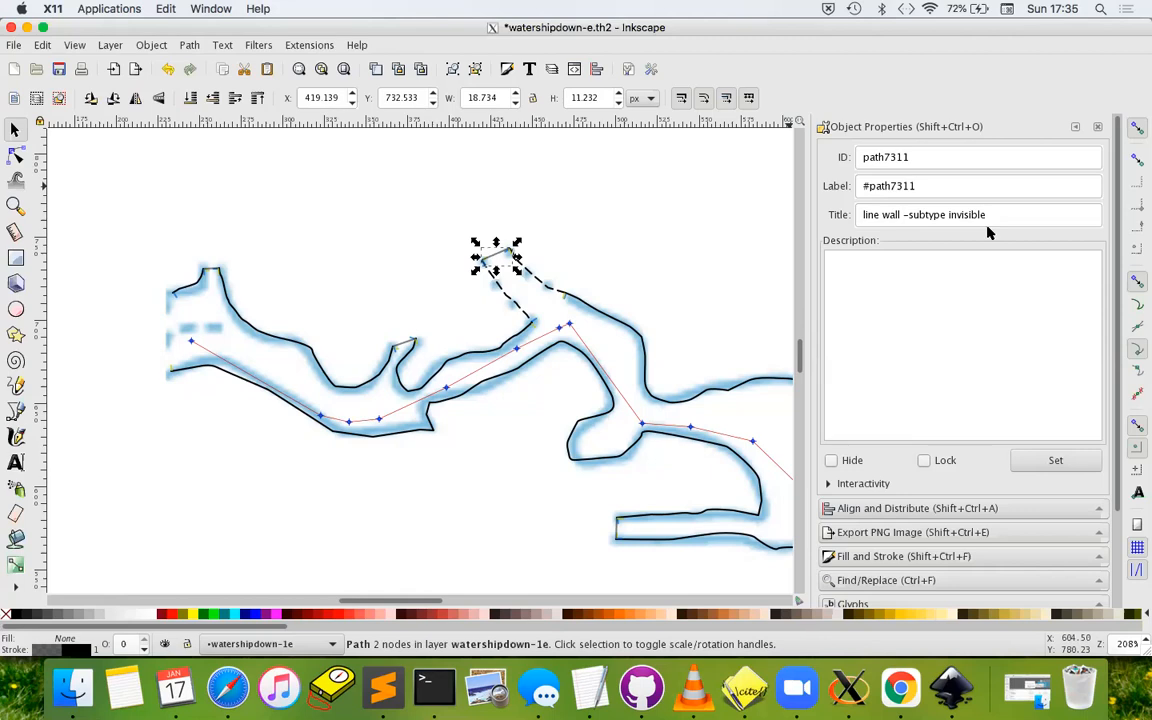
pyautogui.click(688, 254)
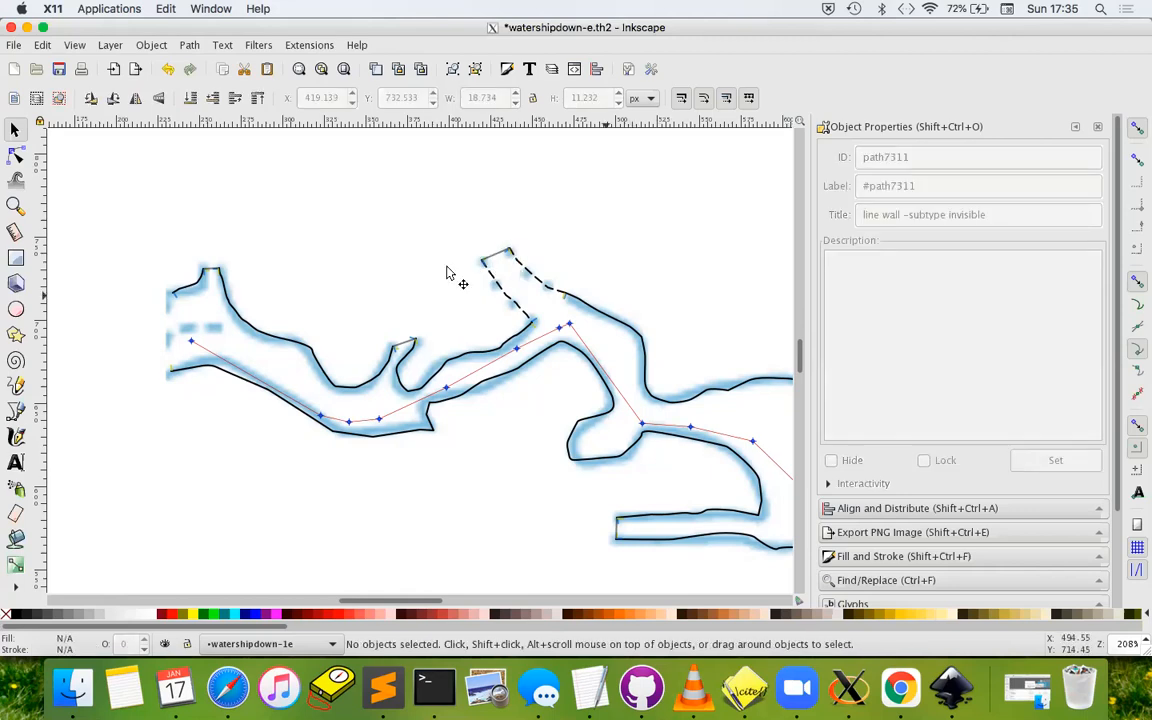
# Save watershipdown-e.th2 with Therion export scale 1:200, visible layers as scraps, path effects disabled and symbols centered
pyautogui.click(59, 69)
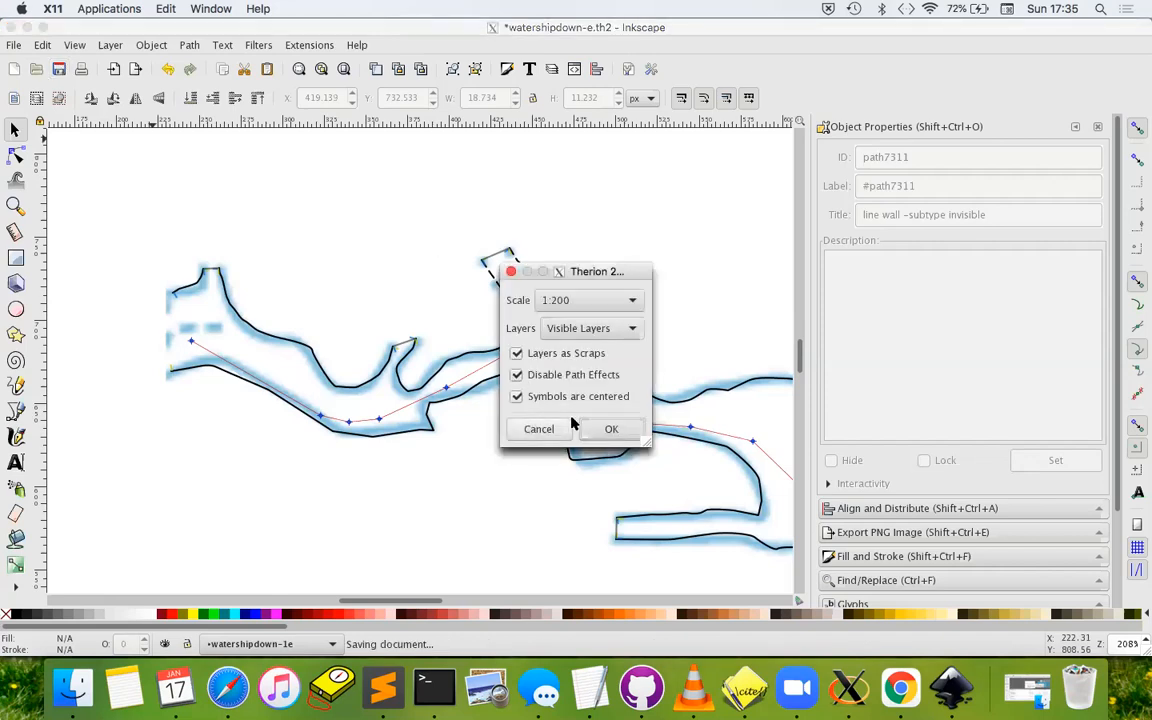
pyautogui.click(604, 428)
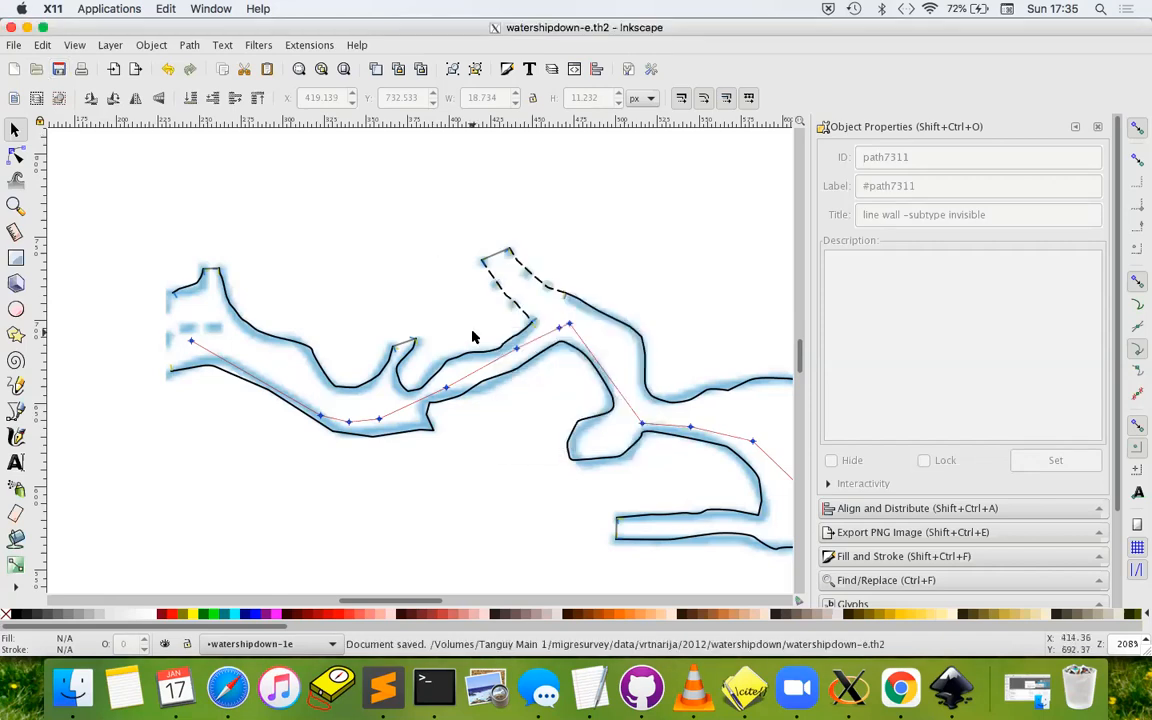
pyautogui.moveTo(471, 327); pyautogui.dragTo(381, 293)
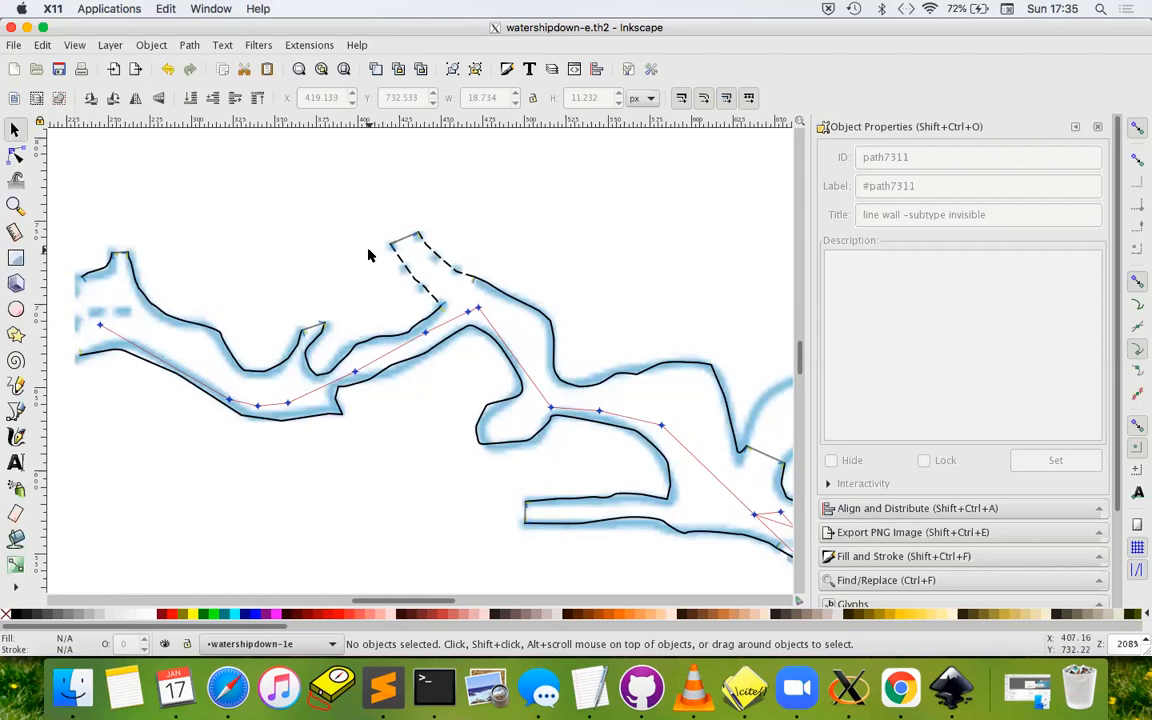
pyautogui.moveTo(369, 266); pyautogui.dragTo(313, 236)
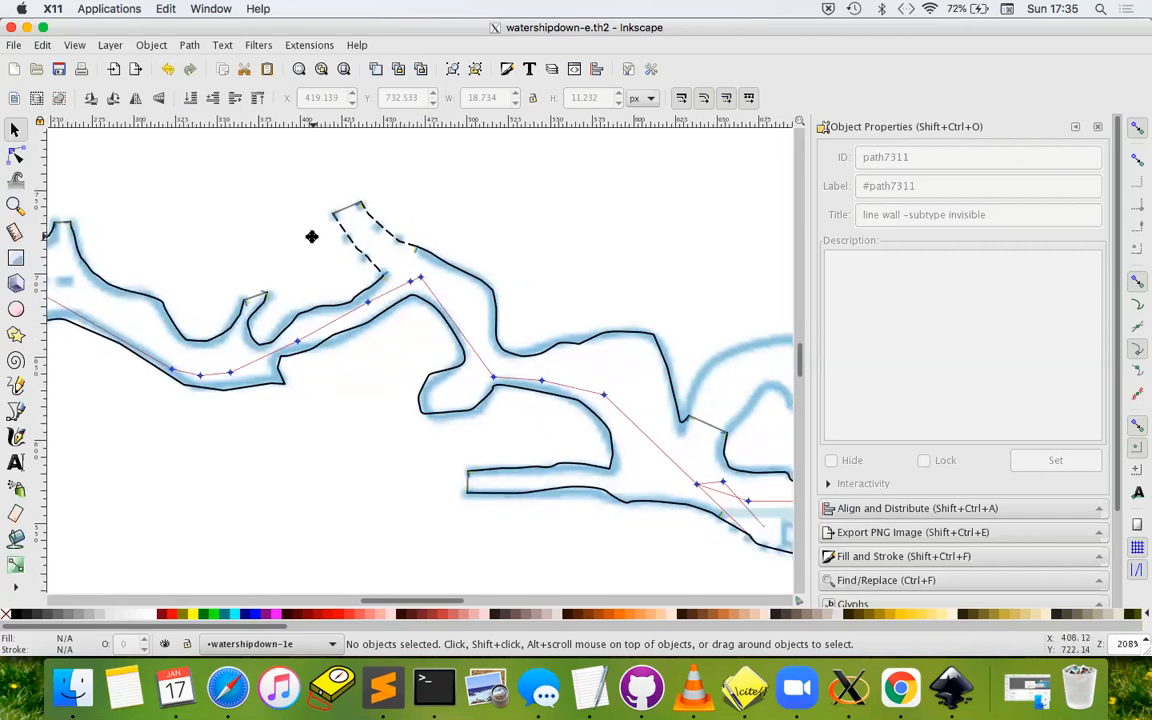